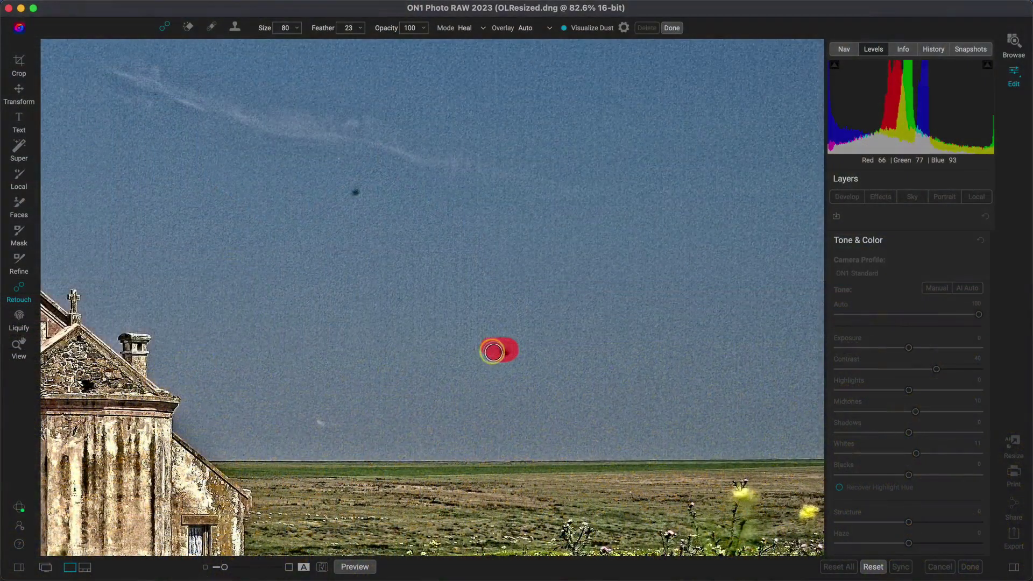
- Preview healing a spot near the church's corner and the Glow Orton Clean effect
{"action": "left_click", "coordinate": [492, 348]}
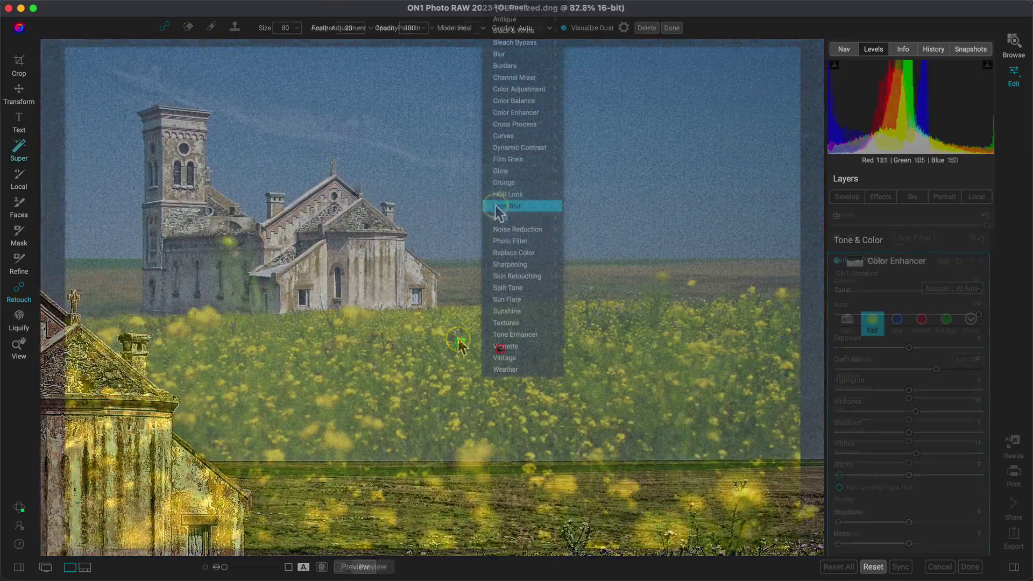
{"action": "mouse_move", "coordinate": [525, 173]}
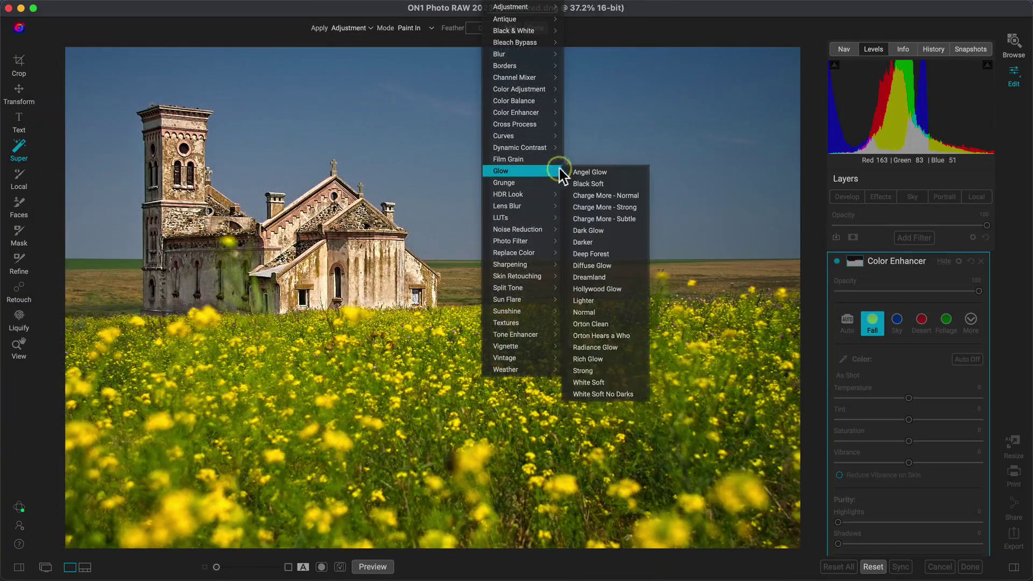
{"action": "left_click", "coordinate": [611, 324]}
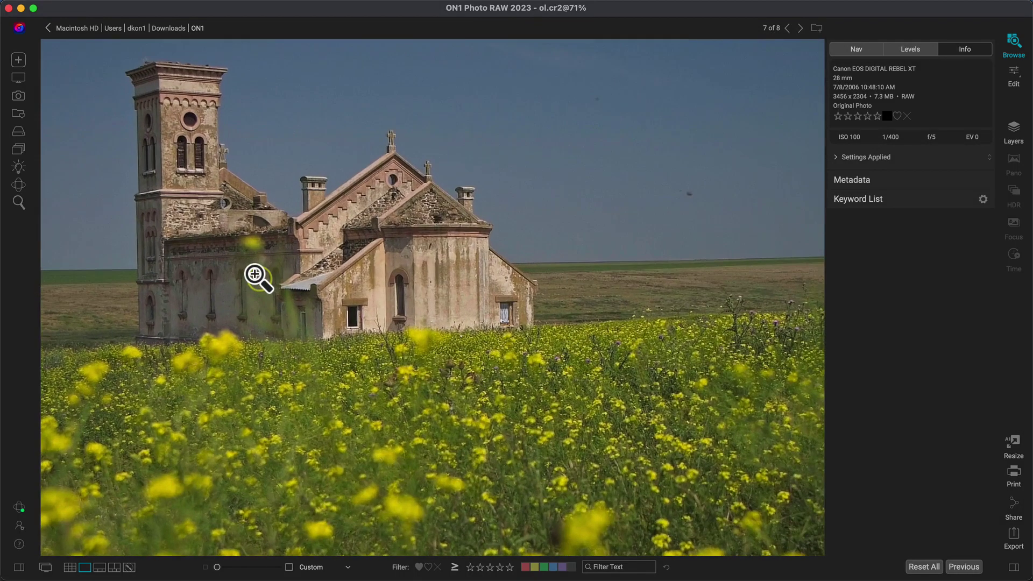
{"action": "left_click", "coordinate": [259, 279]}
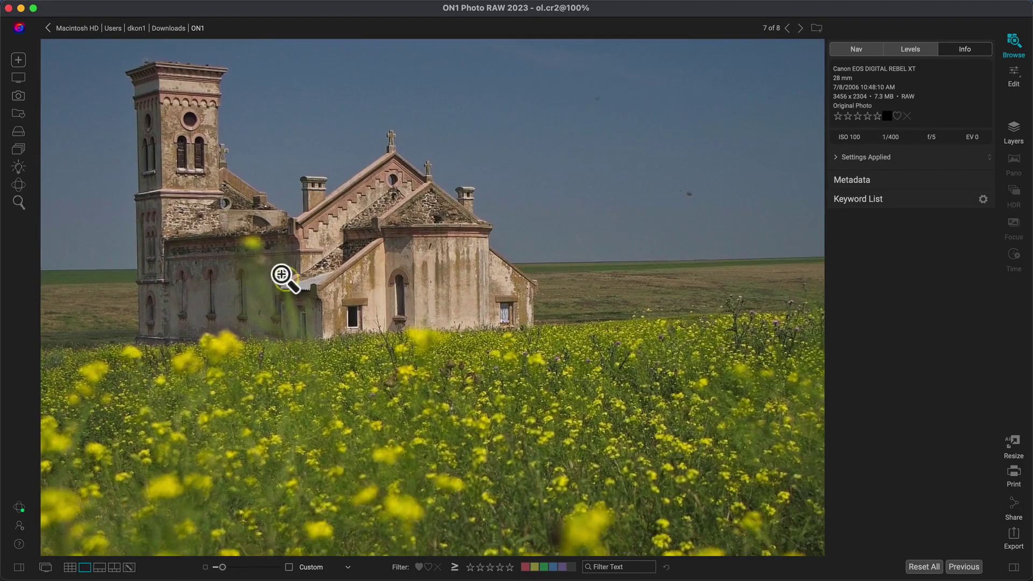
{"action": "left_click_drag", "start_coordinate": [438, 290], "coordinate": [330, 335]}
{"action": "left_click_drag", "start_coordinate": [231, 262], "coordinate": [362, 311]}
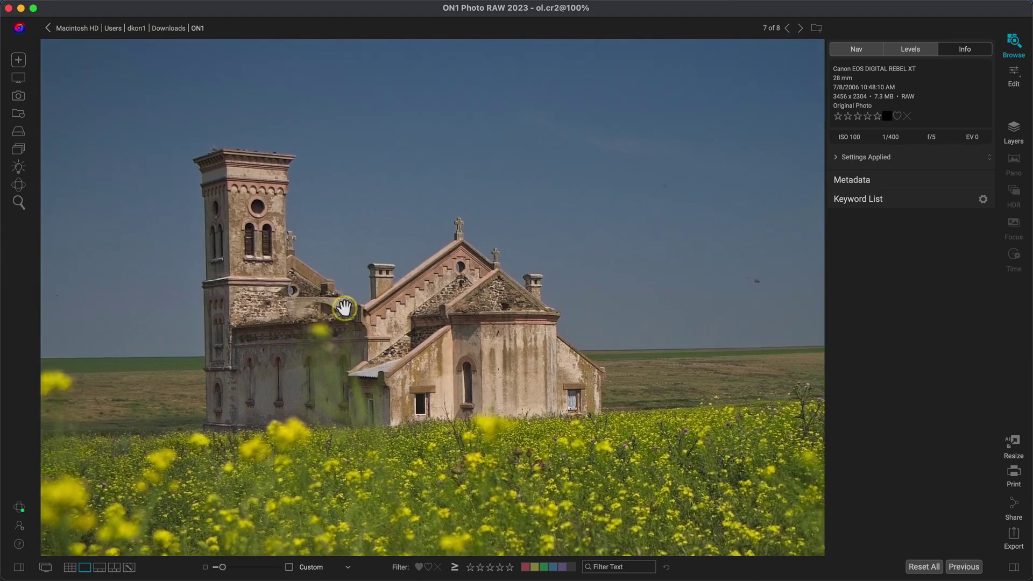
{"action": "mouse_move", "coordinate": [302, 344]}
{"action": "left_mouse_down"}
{"action": "mouse_move", "coordinate": [364, 295]}
{"action": "mouse_move", "coordinate": [306, 350]}
{"action": "mouse_move", "coordinate": [284, 353]}
{"action": "left_mouse_up"}
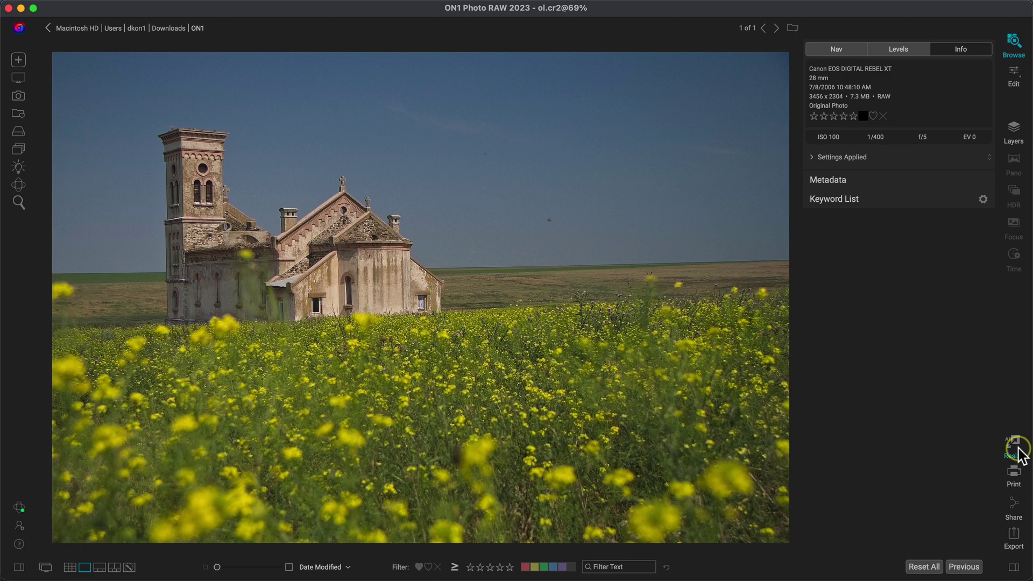
- Resize the photo by Percentage to 200 percent
{"action": "left_click", "coordinate": [1018, 449]}
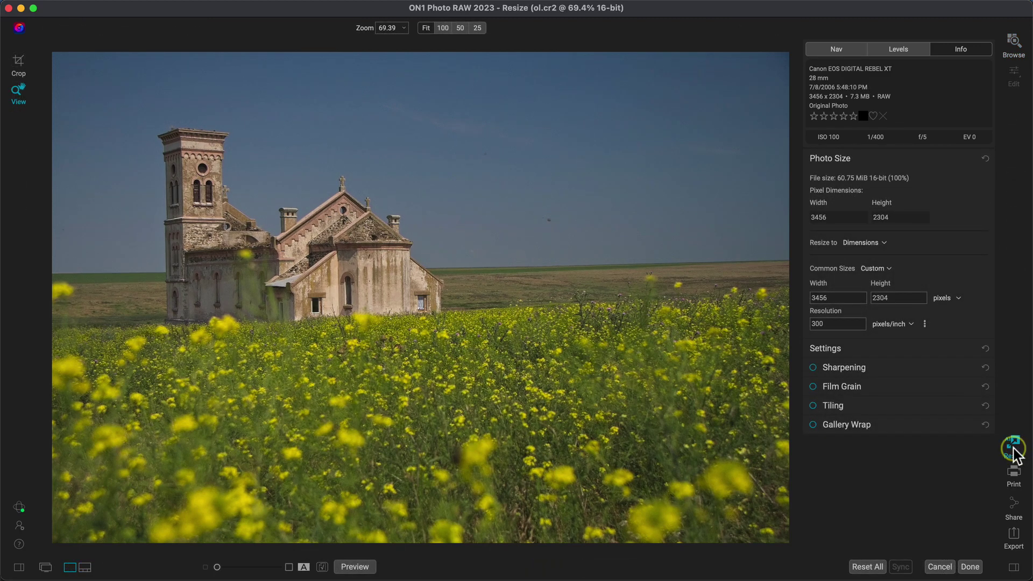
{"action": "left_click", "coordinate": [881, 243]}
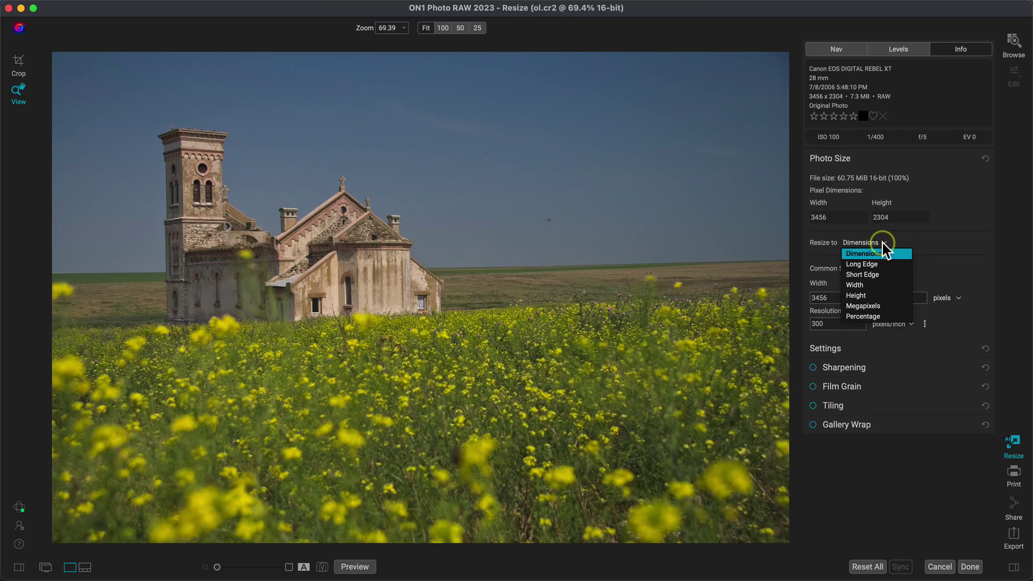
{"action": "left_click", "coordinate": [890, 315]}
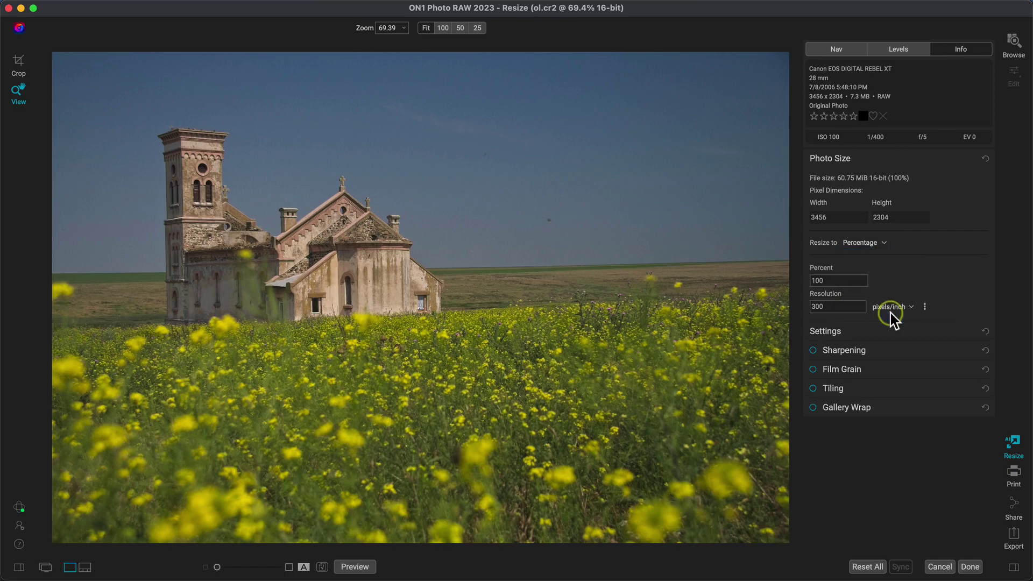
{"action": "left_click", "coordinate": [841, 280]}
{"action": "type", "text": "2"}
{"action": "left_click", "coordinate": [912, 290]}
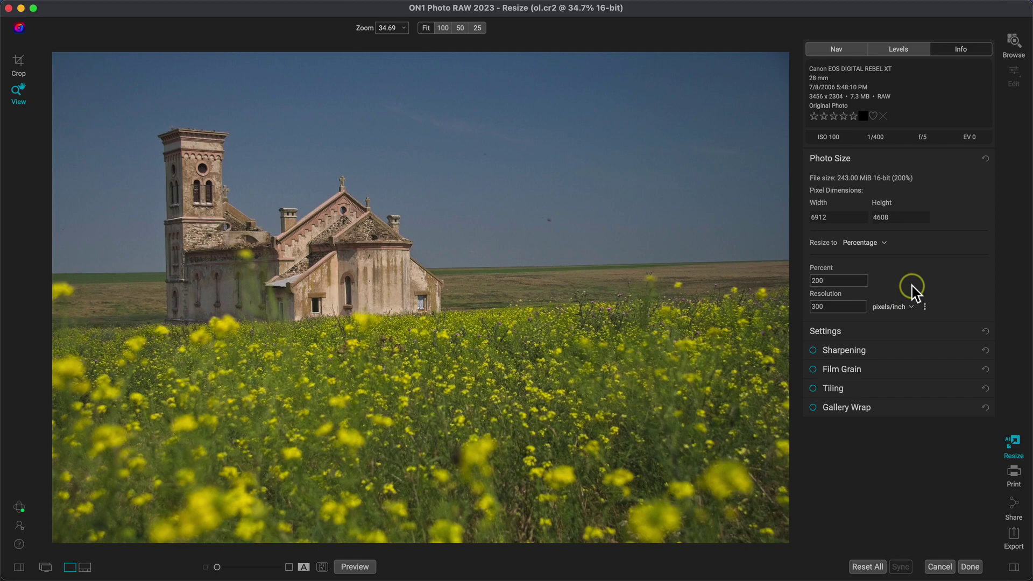
- Zoom the enlarged photo to 100% and pan around to inspect detail
{"action": "left_click", "coordinate": [667, 366]}
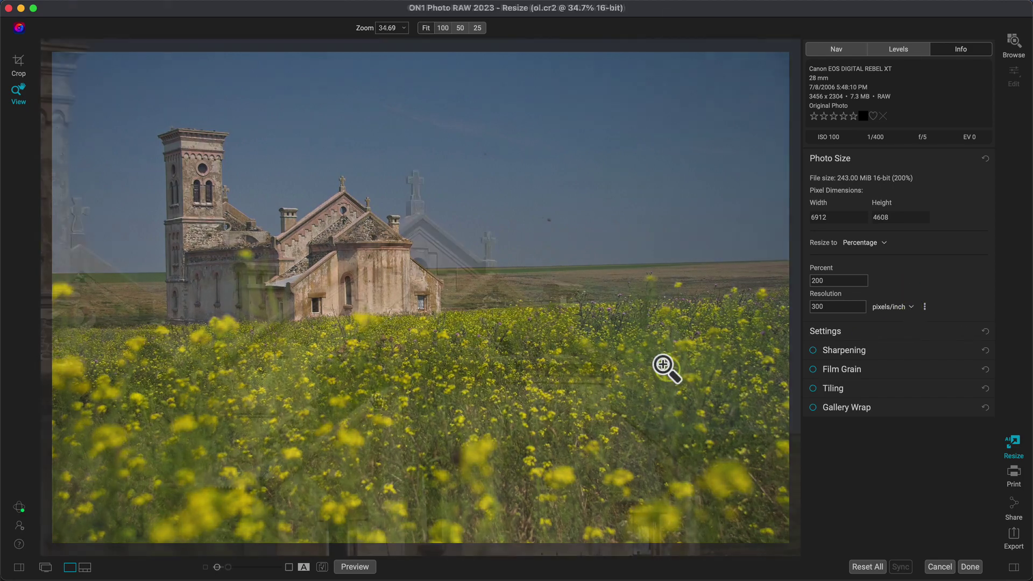
{"action": "left_click_drag", "start_coordinate": [655, 454], "coordinate": [521, 364]}
{"action": "left_click_drag", "start_coordinate": [685, 475], "coordinate": [577, 389]}
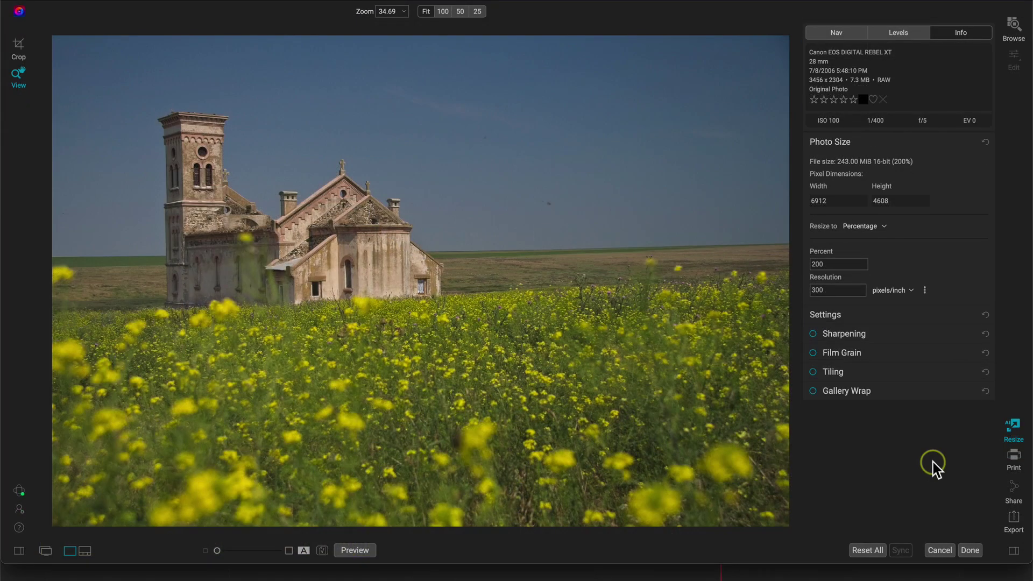
- Save the enlarged photo in DNG format as OLResized
{"action": "left_click", "coordinate": [971, 550]}
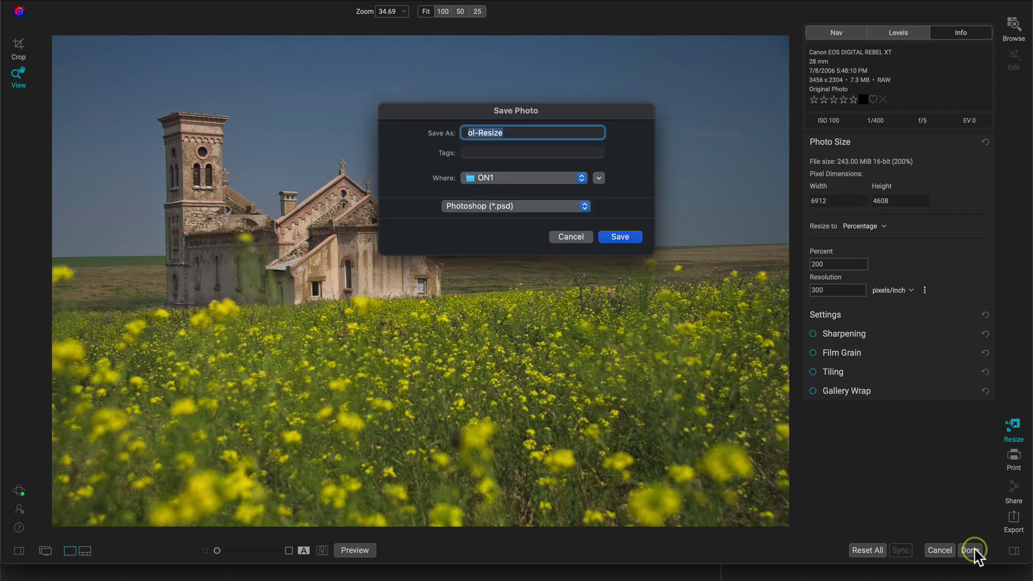
{"action": "left_click", "coordinate": [586, 209]}
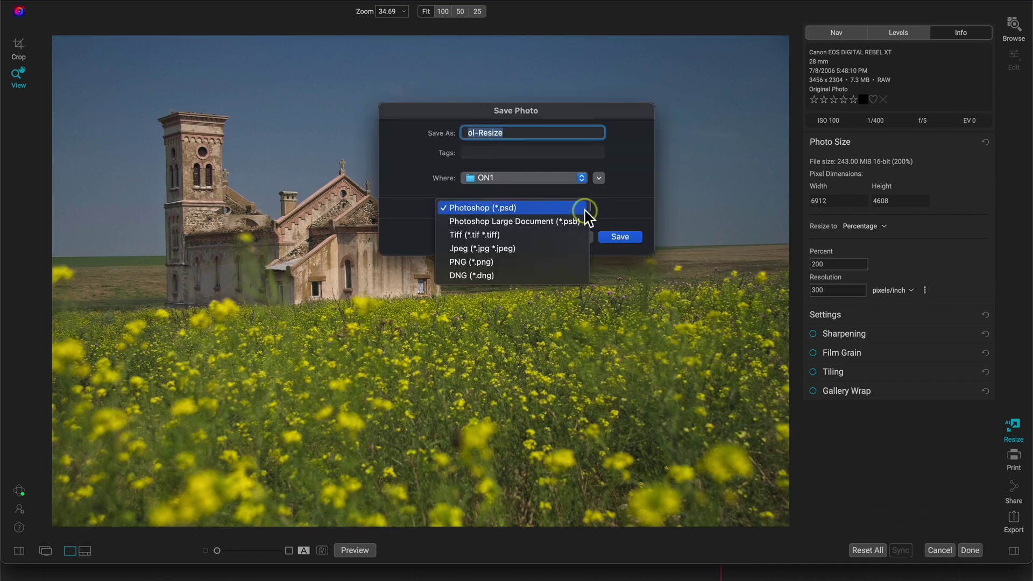
{"action": "left_click", "coordinate": [562, 275]}
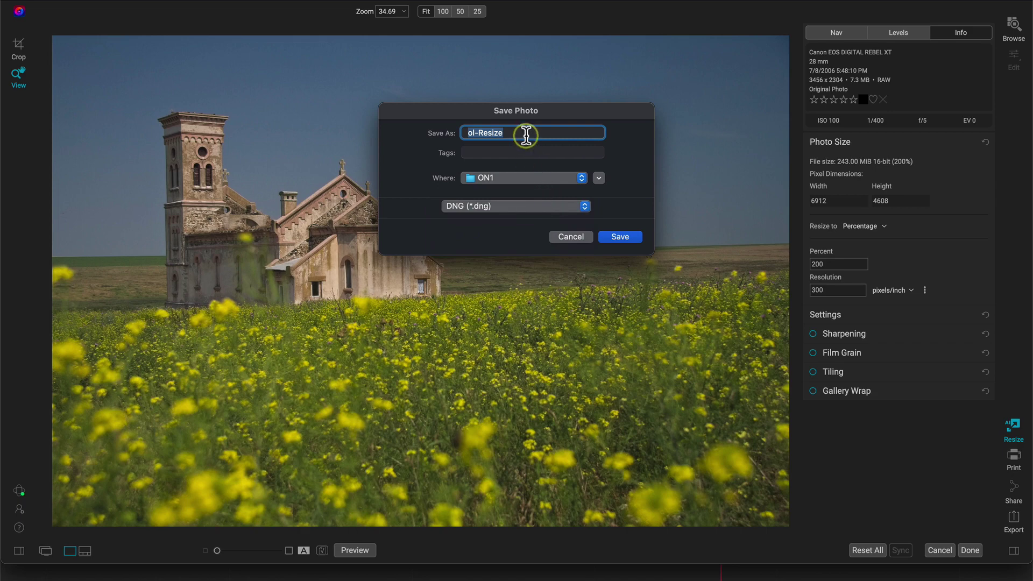
{"action": "type", "text": "OL"}
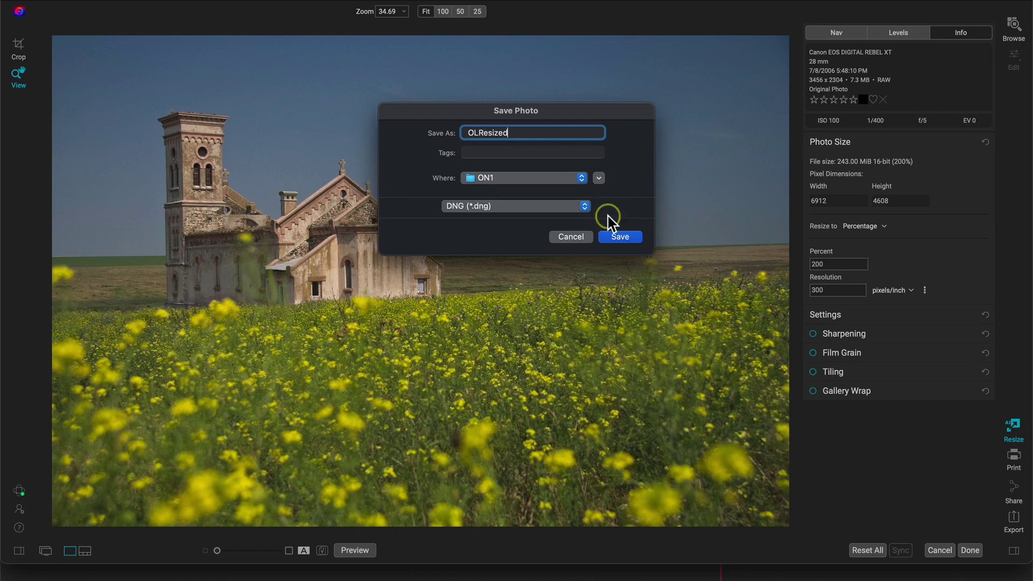
{"action": "left_click", "coordinate": [626, 239]}
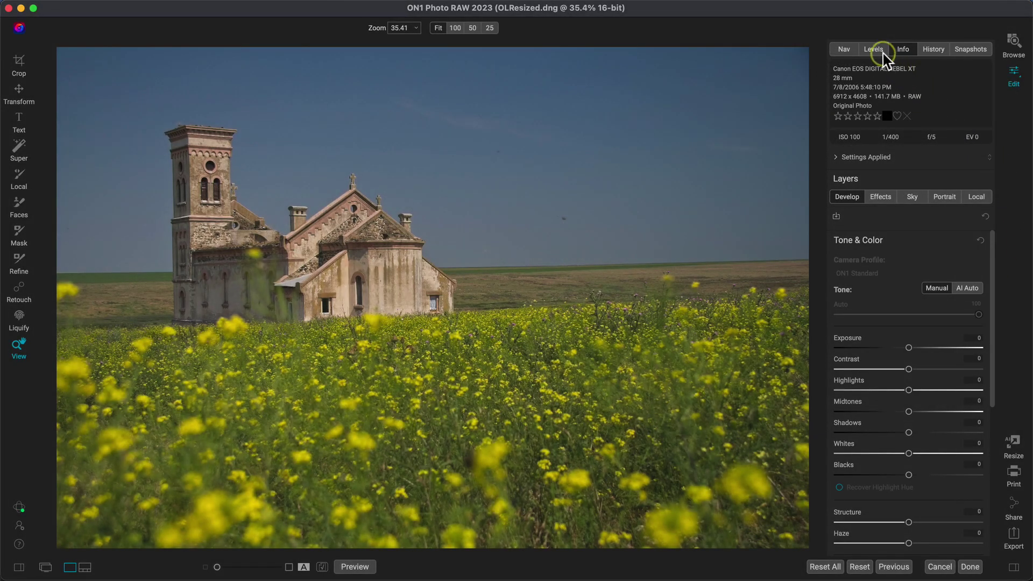
- Show the colour histogram, crop in from the top-left, and level the horizon by 1.02°
{"action": "left_click", "coordinate": [883, 48]}
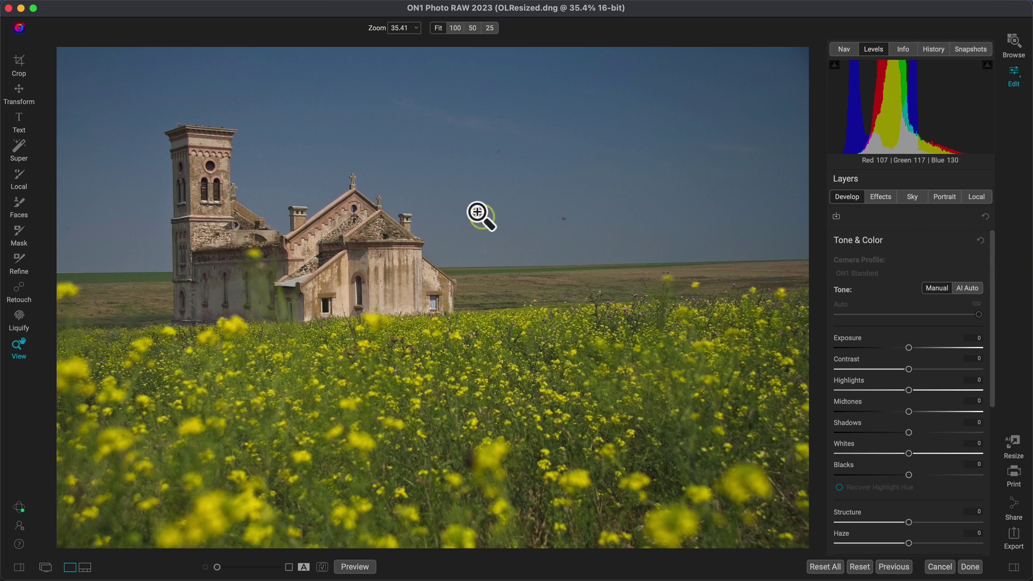
{"action": "left_click", "coordinate": [20, 75]}
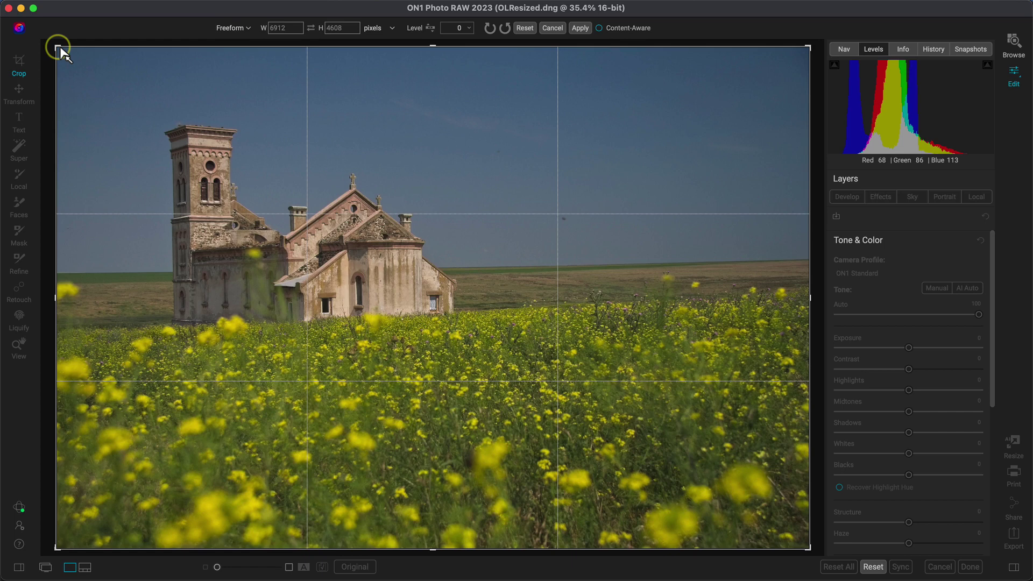
{"action": "left_click_drag", "start_coordinate": [58, 48], "coordinate": [80, 59]}
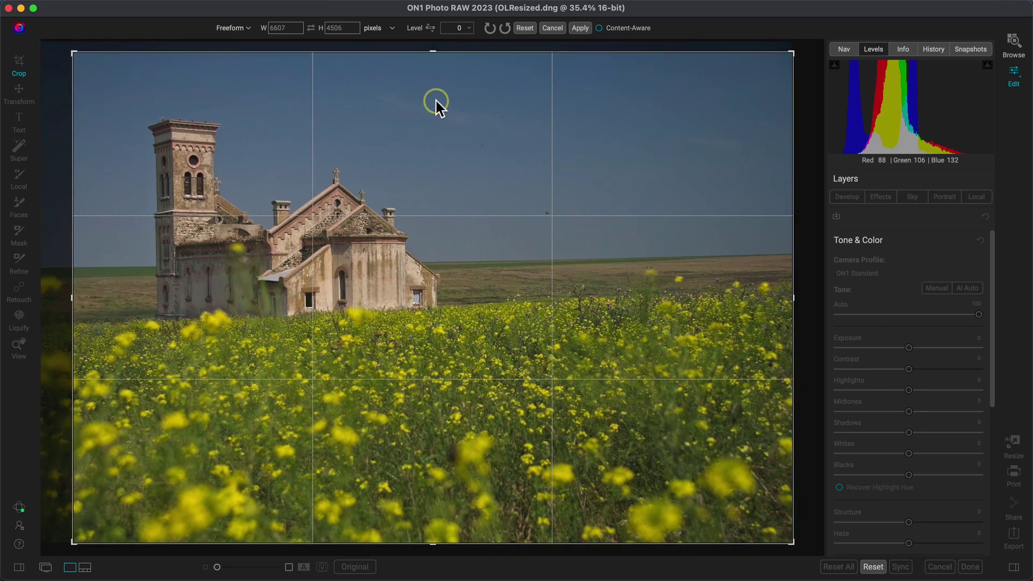
{"action": "left_click", "coordinate": [430, 28]}
{"action": "left_click_drag", "start_coordinate": [709, 255], "coordinate": [128, 266]}
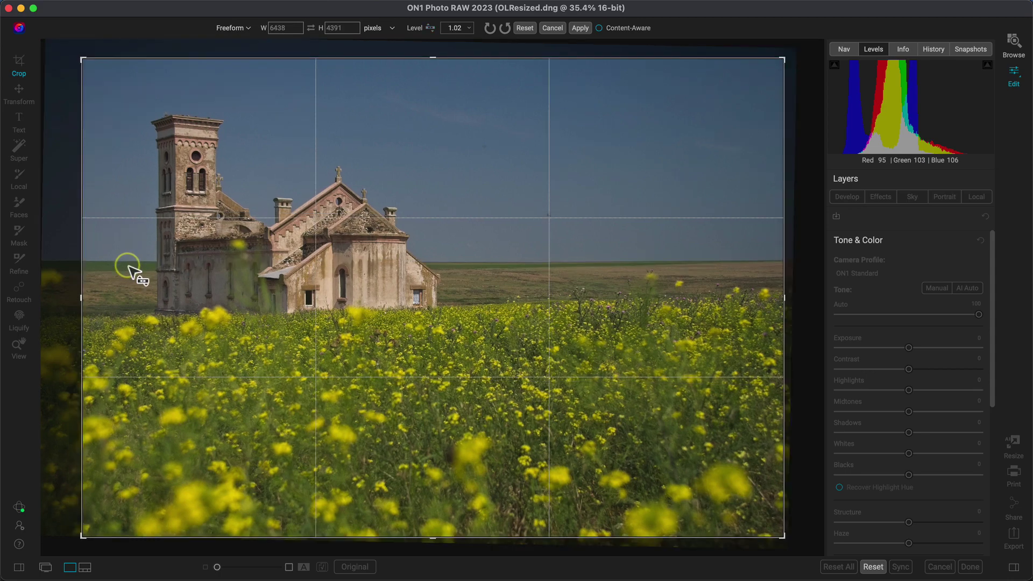
{"action": "left_click", "coordinate": [582, 28]}
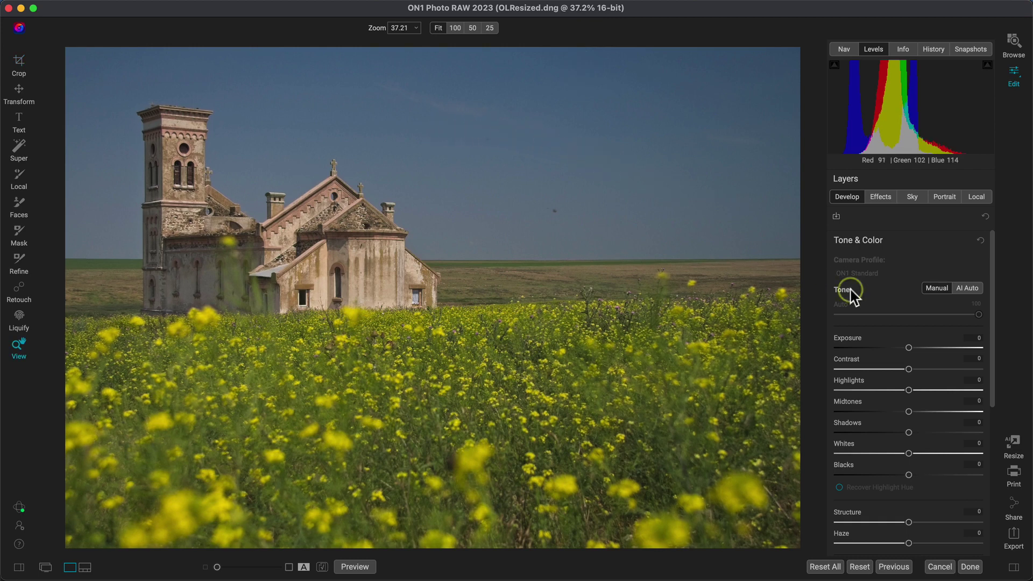
- Raise contrast, lift Midtones to 10 and Whites to 11, comparing against the original
{"action": "left_click_drag", "start_coordinate": [910, 369], "coordinate": [937, 369]}
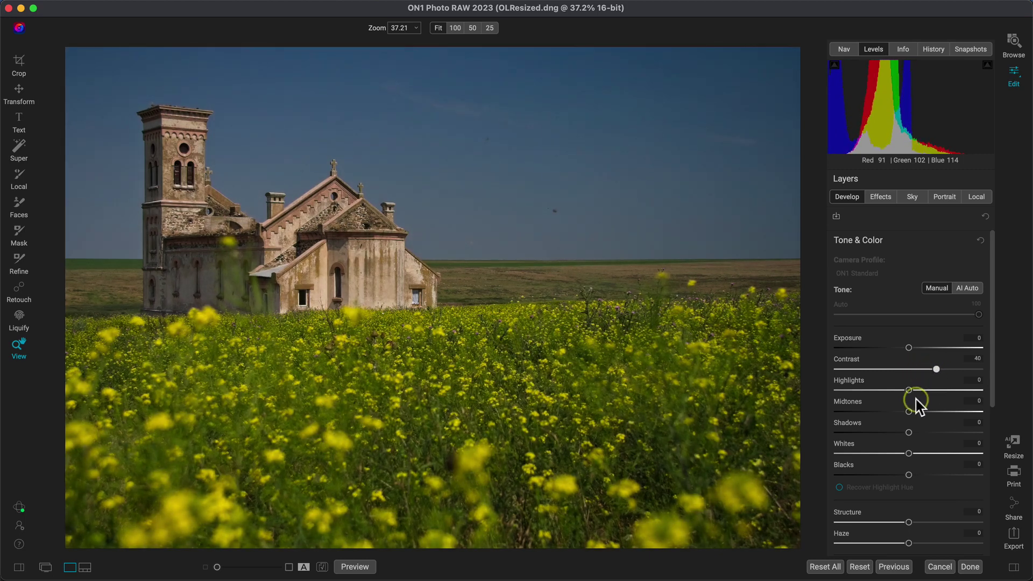
{"action": "left_click_drag", "start_coordinate": [911, 412], "coordinate": [916, 412]}
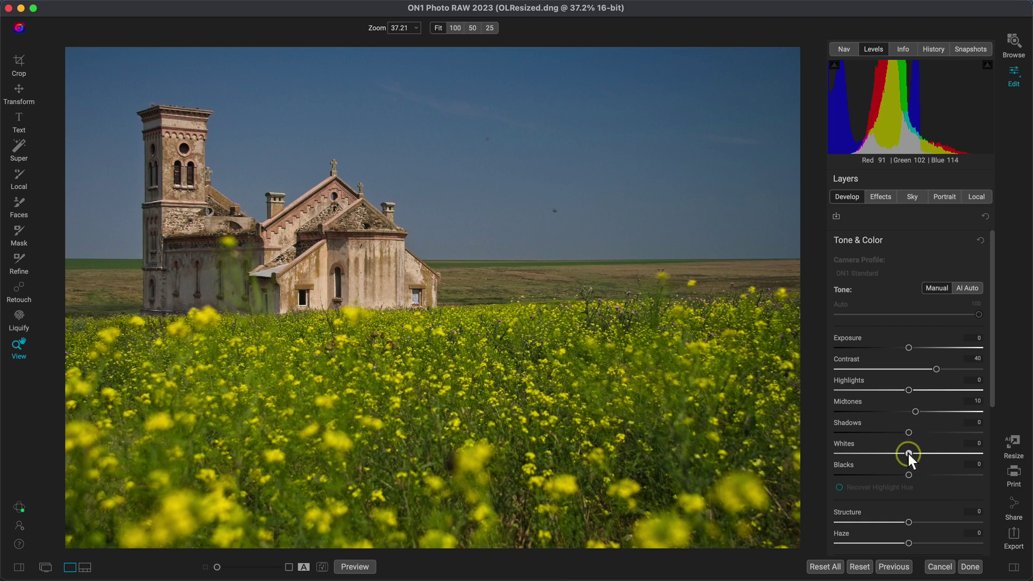
{"action": "left_click_drag", "start_coordinate": [908, 452], "coordinate": [915, 453]}
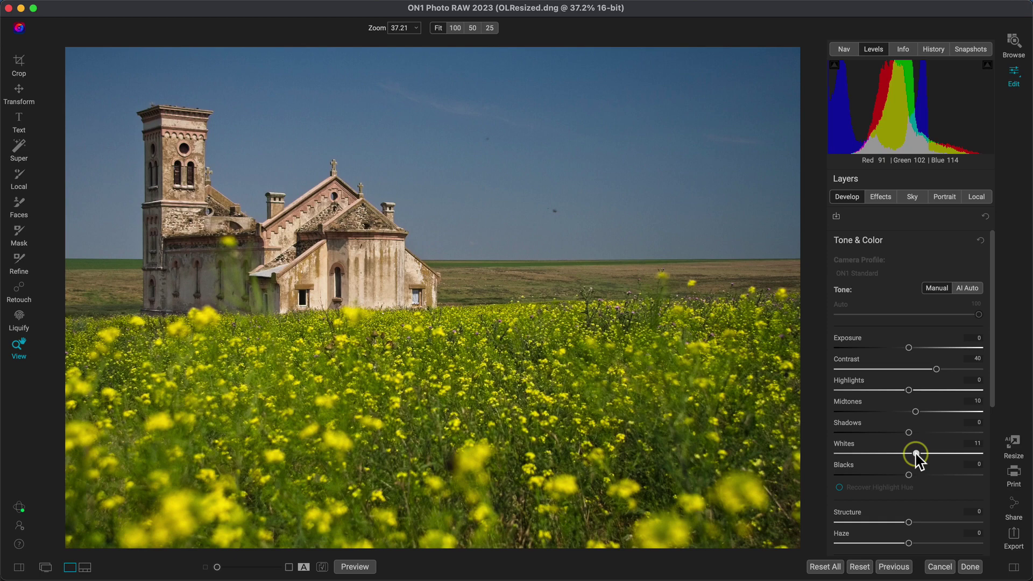
{"action": "key", "text": "backslash"}
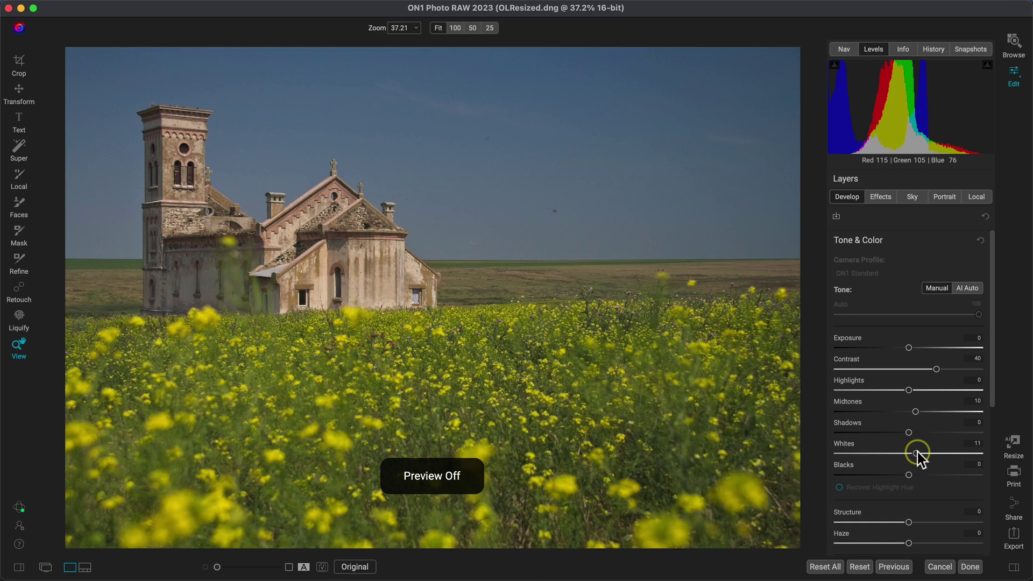
{"action": "key", "text": "backslash"}
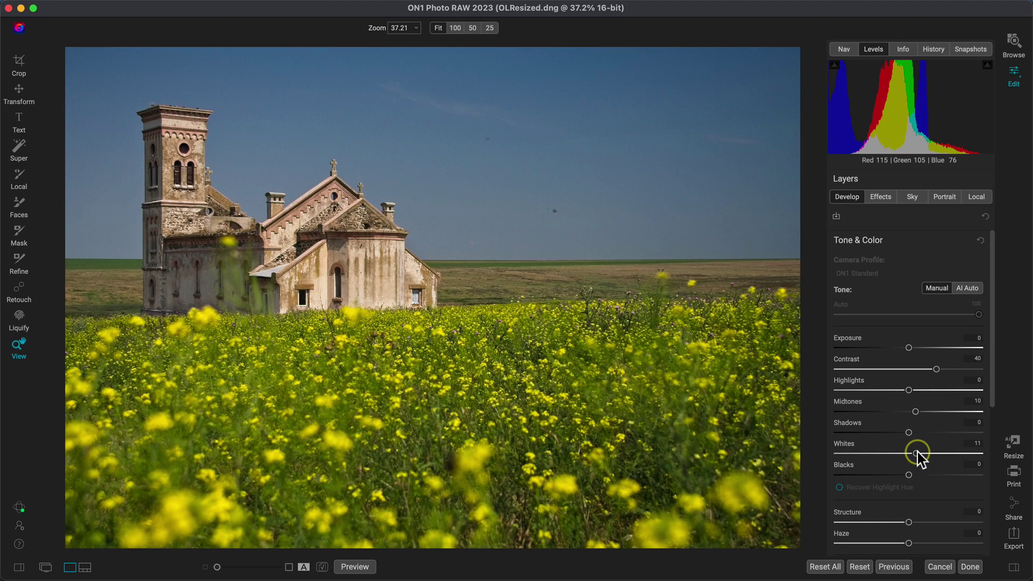
{"action": "key", "text": "r"}
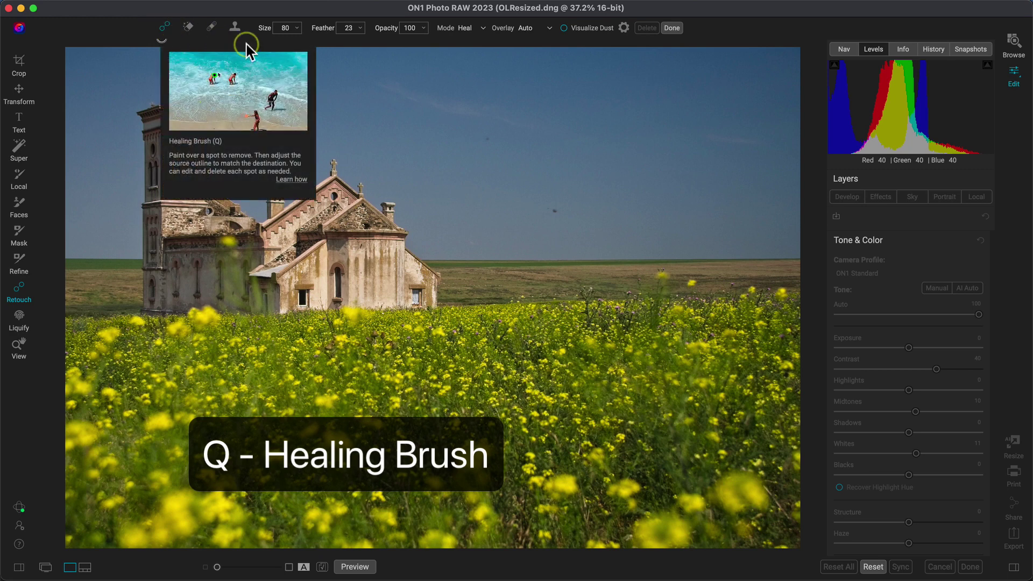
- With Visualize Dust on, zoom into the sky and heal the three dust specks
{"action": "left_click", "coordinate": [564, 28]}
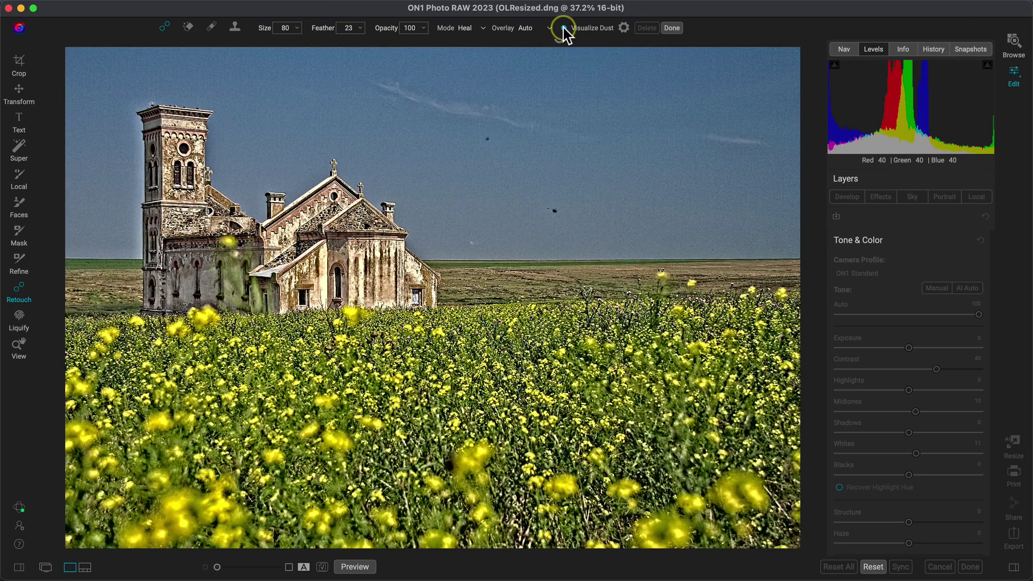
{"action": "key", "text": "super+plus"}
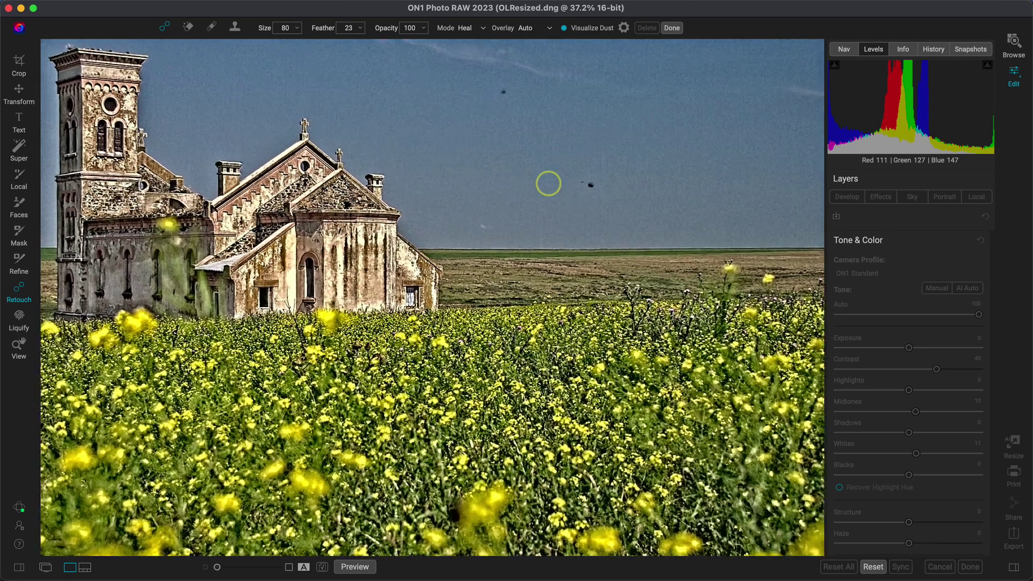
{"action": "key", "text": "super+plus"}
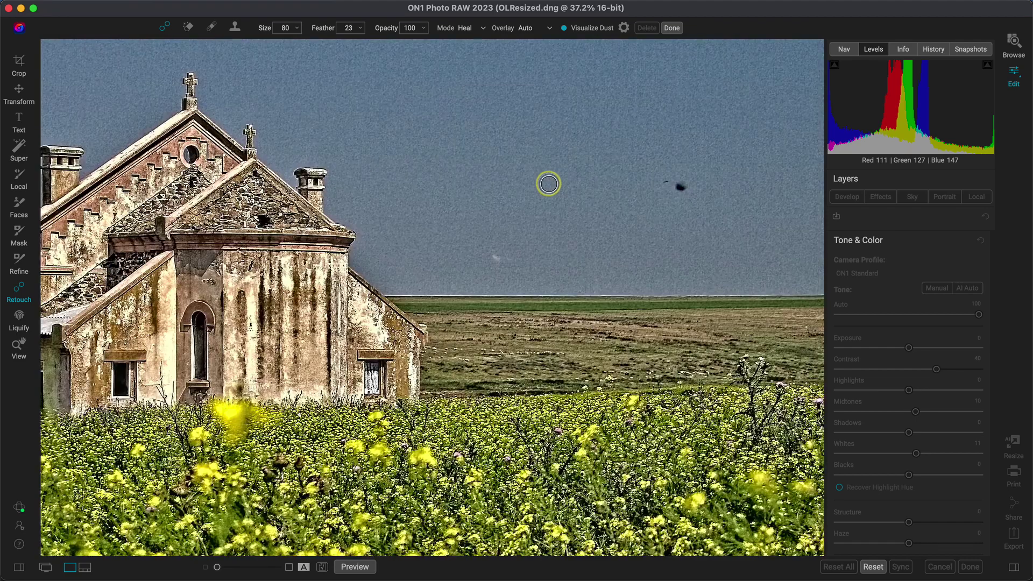
{"action": "scroll", "coordinate": [549, 184], "scroll_direction": "up", "scroll_amount": 4}
{"action": "scroll", "coordinate": [549, 184], "scroll_direction": "right", "scroll_amount": 5}
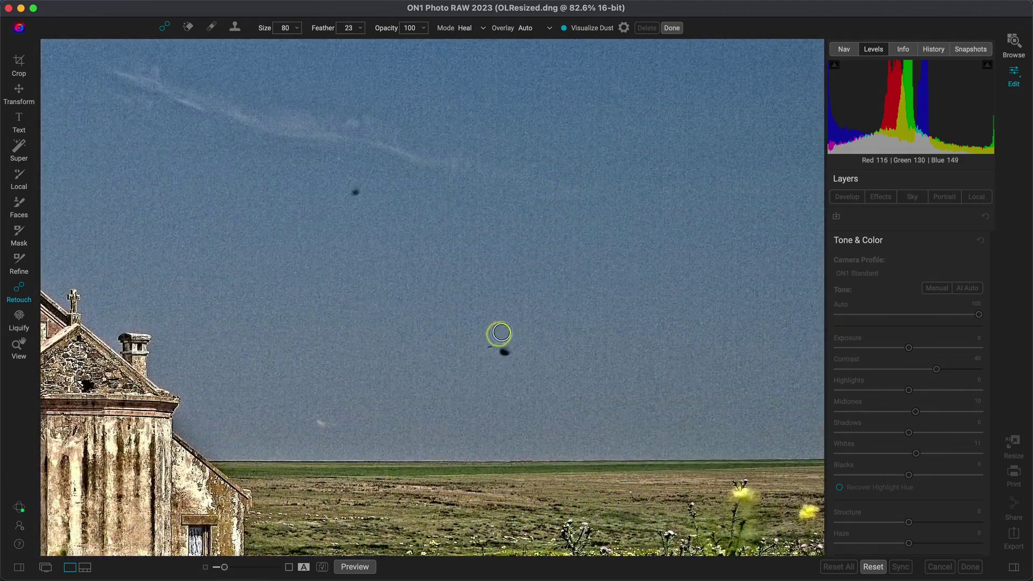
{"action": "mouse_move", "coordinate": [491, 343]}
{"action": "left_mouse_down"}
{"action": "mouse_move", "coordinate": [508, 348]}
{"action": "mouse_move", "coordinate": [492, 349]}
{"action": "left_mouse_up"}
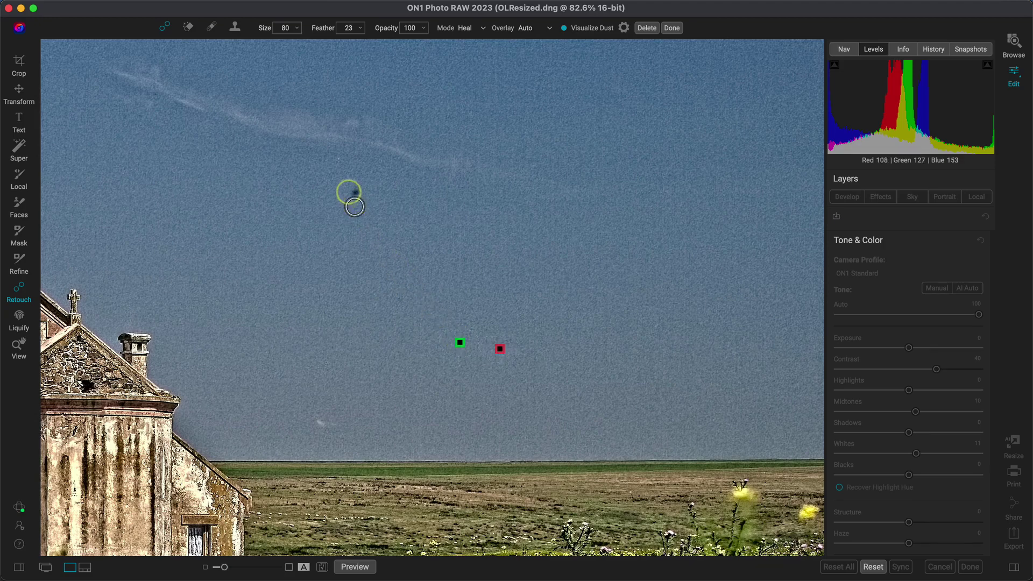
{"action": "mouse_move", "coordinate": [349, 190]}
{"action": "left_mouse_down"}
{"action": "mouse_move", "coordinate": [359, 190]}
{"action": "mouse_move", "coordinate": [352, 196]}
{"action": "left_mouse_up"}
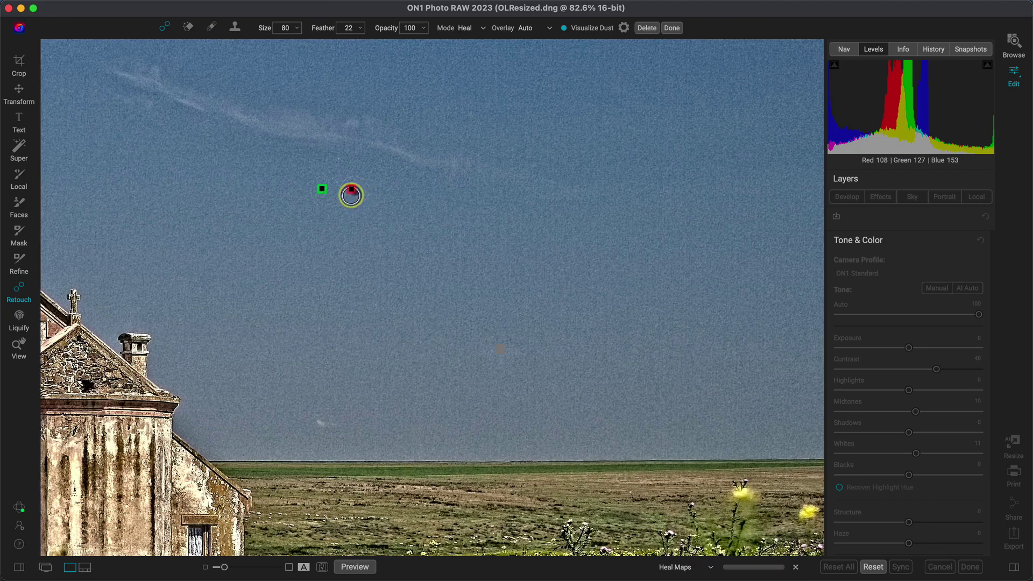
{"action": "left_click", "coordinate": [321, 190]}
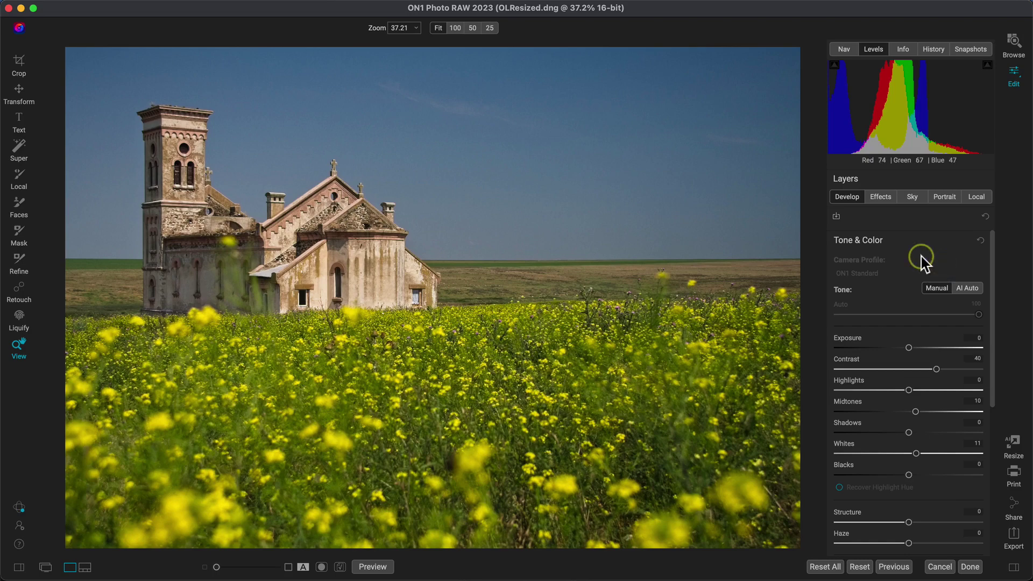
- Super Select the church, apply Dynamic Contrast Surreal to it, and compare off and on
{"action": "key", "text": "w"}
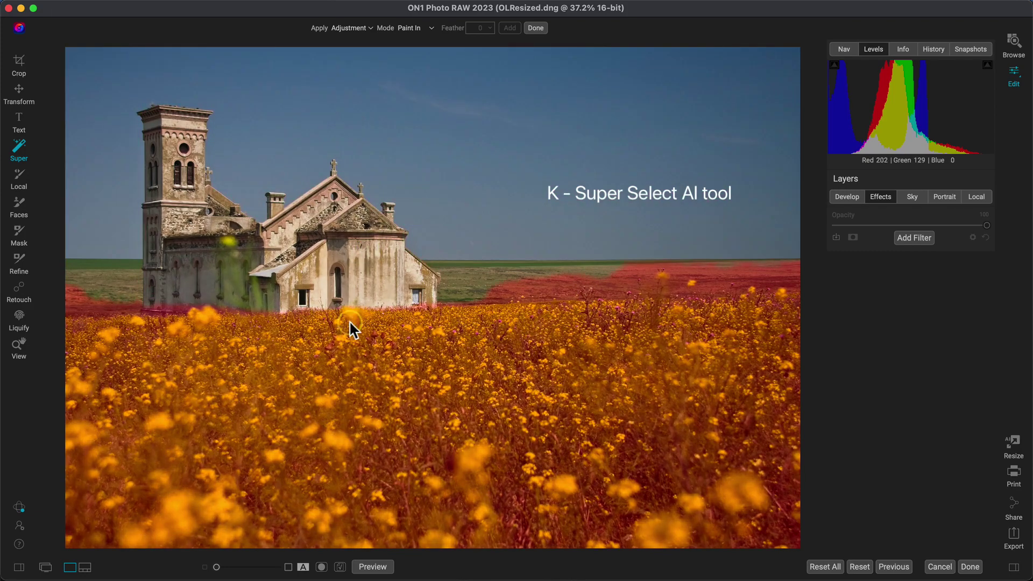
{"action": "left_click", "coordinate": [298, 252]}
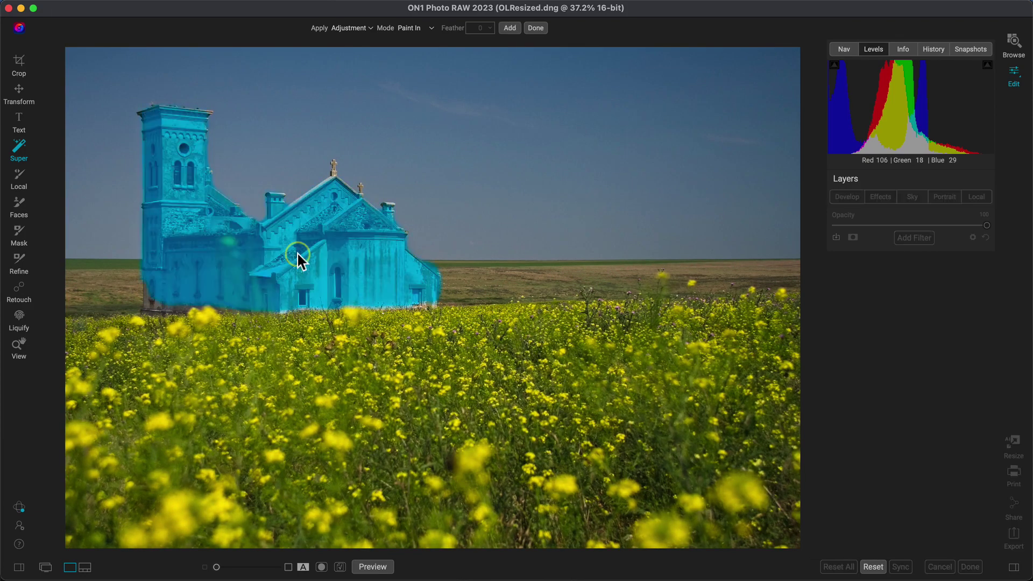
{"action": "right_click", "coordinate": [298, 252]}
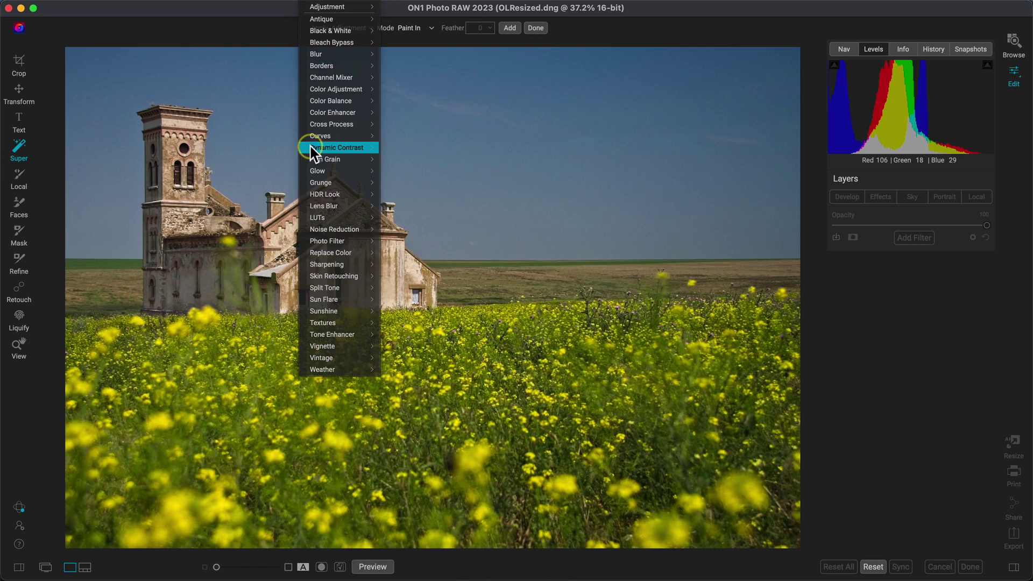
{"action": "mouse_move", "coordinate": [344, 147]}
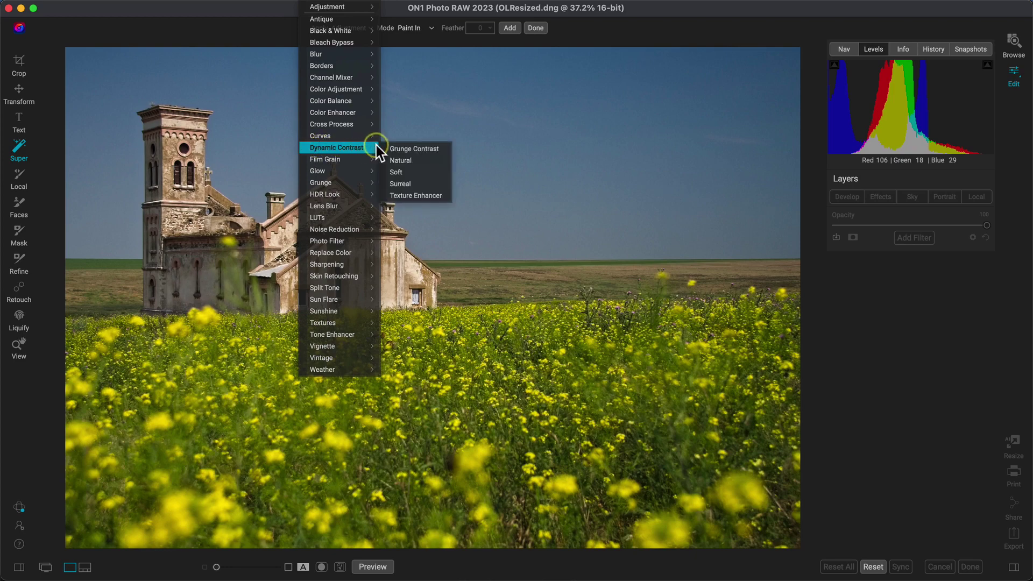
{"action": "left_click", "coordinate": [418, 185]}
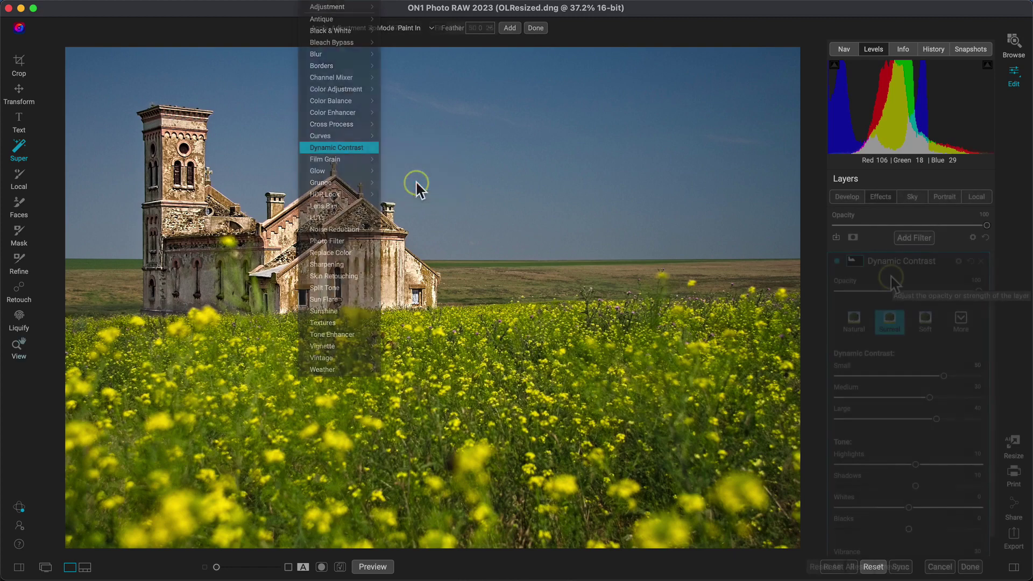
{"action": "left_click", "coordinate": [838, 262]}
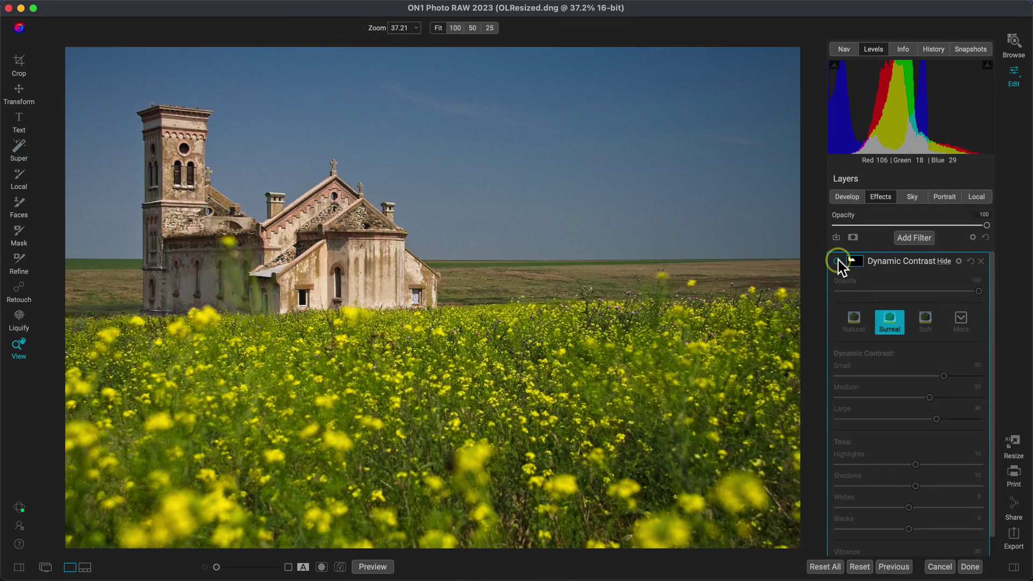
{"action": "left_click", "coordinate": [838, 262]}
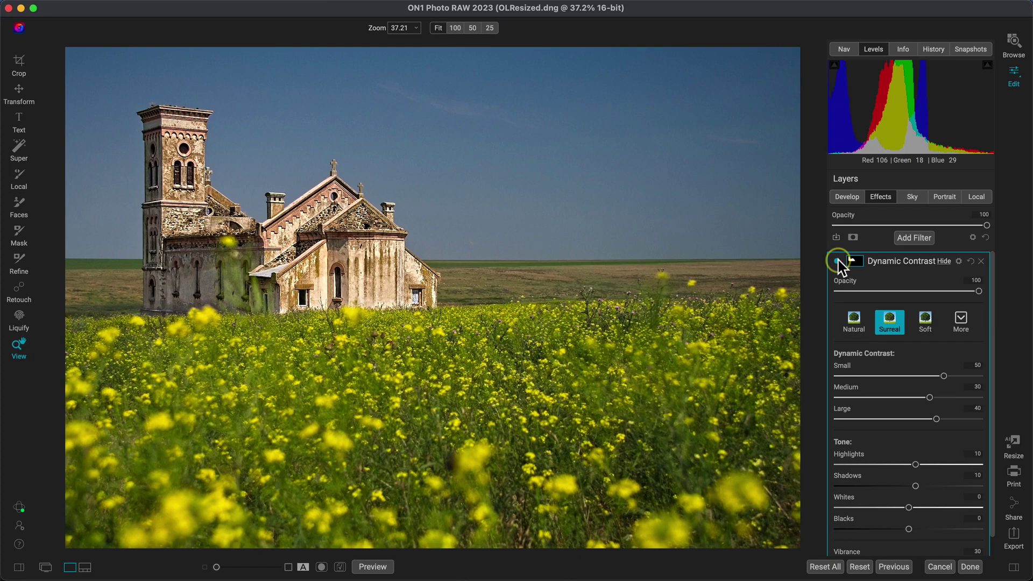
- Super Select the distant and foreground fields and apply a Color Enhancer with the Fall preset
{"action": "key", "text": "s"}
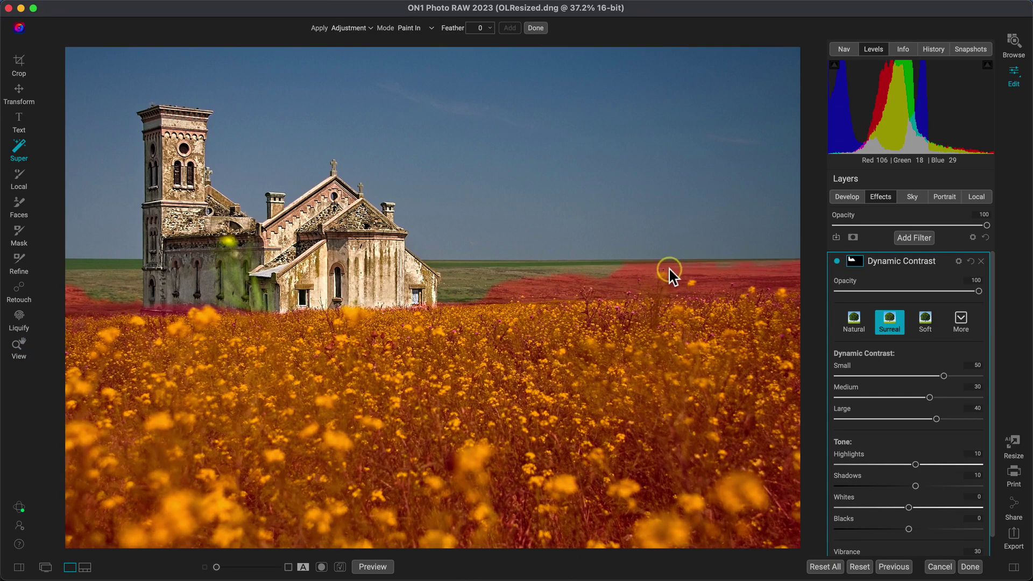
{"action": "left_click", "coordinate": [533, 277]}
{"action": "left_click", "coordinate": [422, 378]}
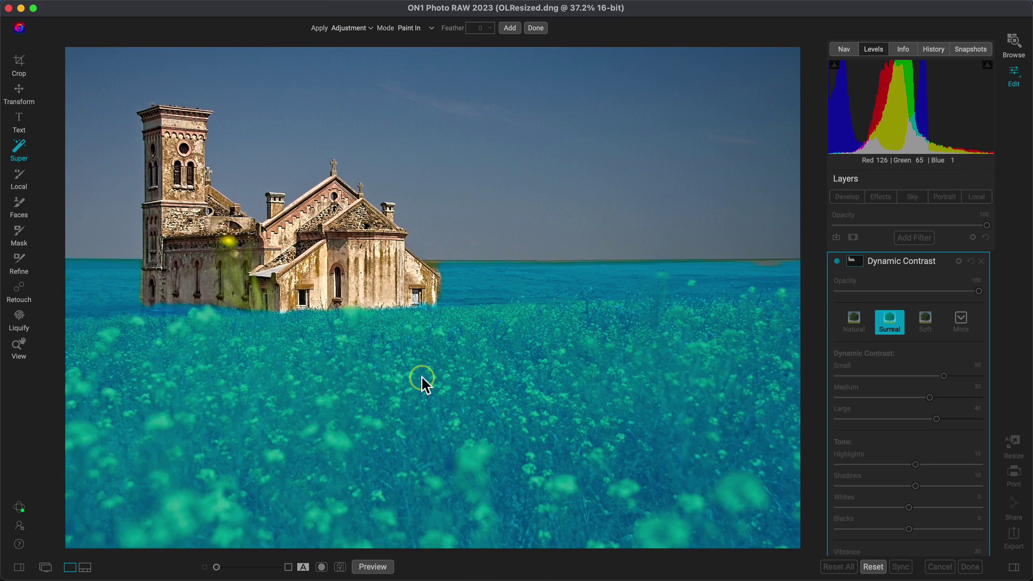
{"action": "right_click", "coordinate": [422, 377]}
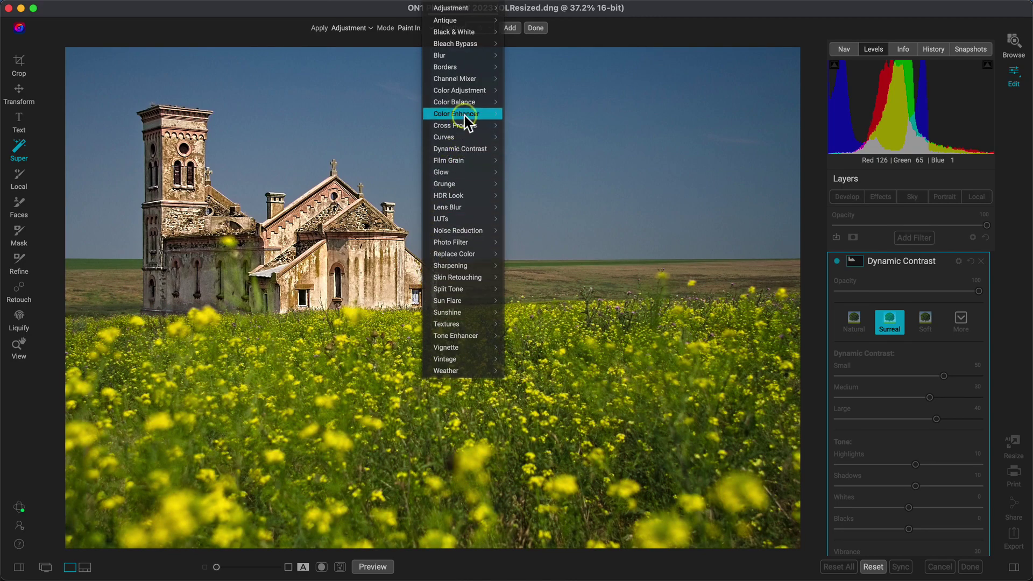
{"action": "mouse_move", "coordinate": [463, 119]}
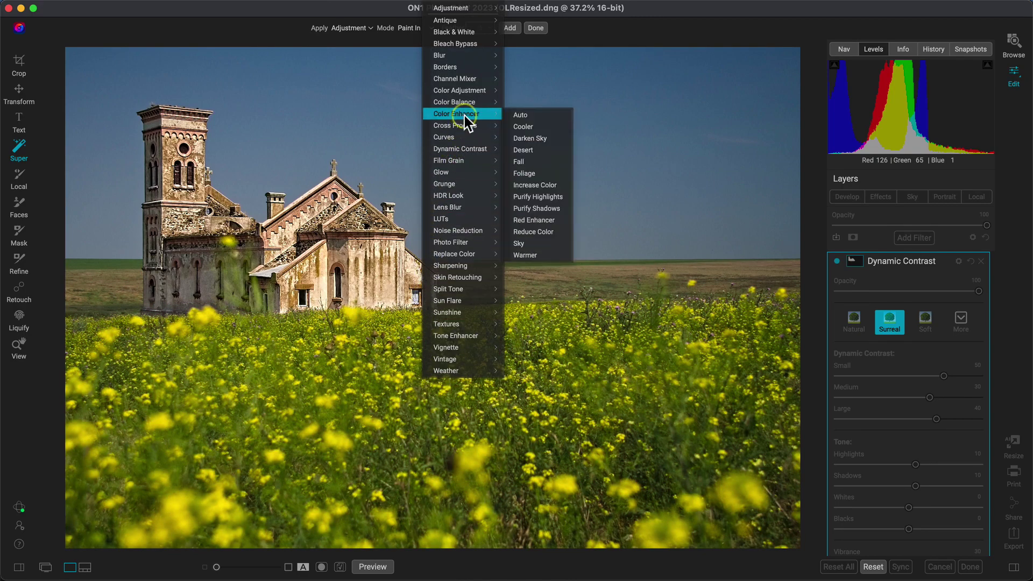
{"action": "left_click", "coordinate": [547, 155]}
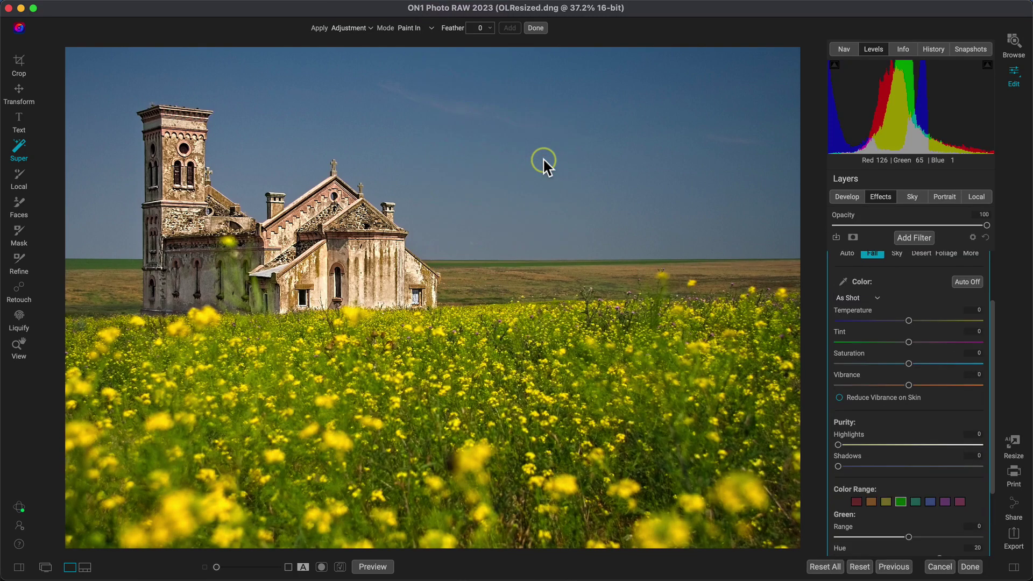
- Toggle the Color Enhancer off and on to compare, then select the flower field
{"action": "scroll", "coordinate": [888, 295], "scroll_direction": "up", "scroll_amount": 3}
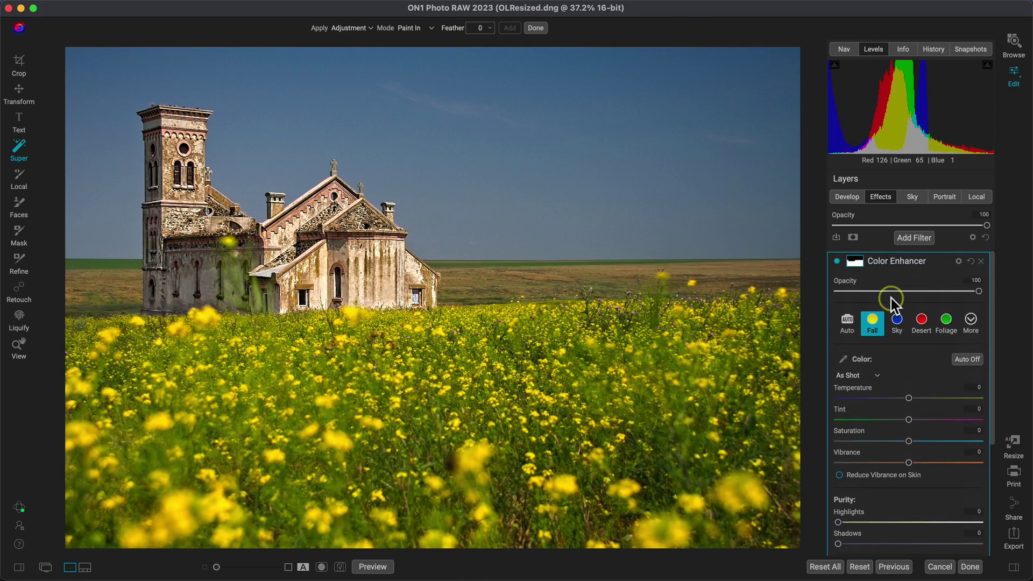
{"action": "left_click", "coordinate": [837, 261]}
{"action": "left_click", "coordinate": [837, 261]}
{"action": "left_click", "coordinate": [599, 379]}
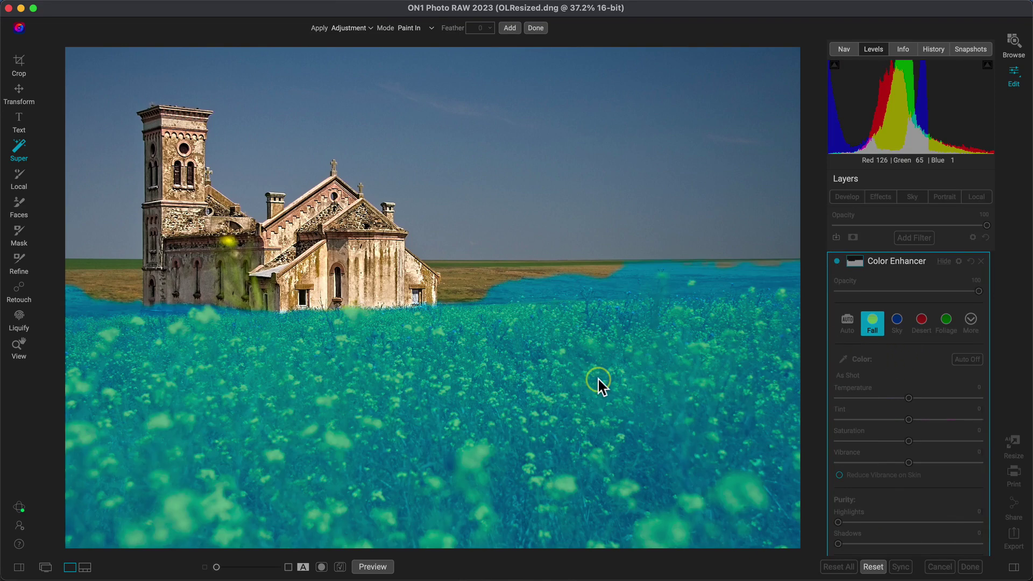
- Add the far field to the selection, apply Glow Orton Clean, and compare it off and on
{"action": "left_click", "coordinate": [482, 285]}
{"action": "right_click", "coordinate": [482, 286]}
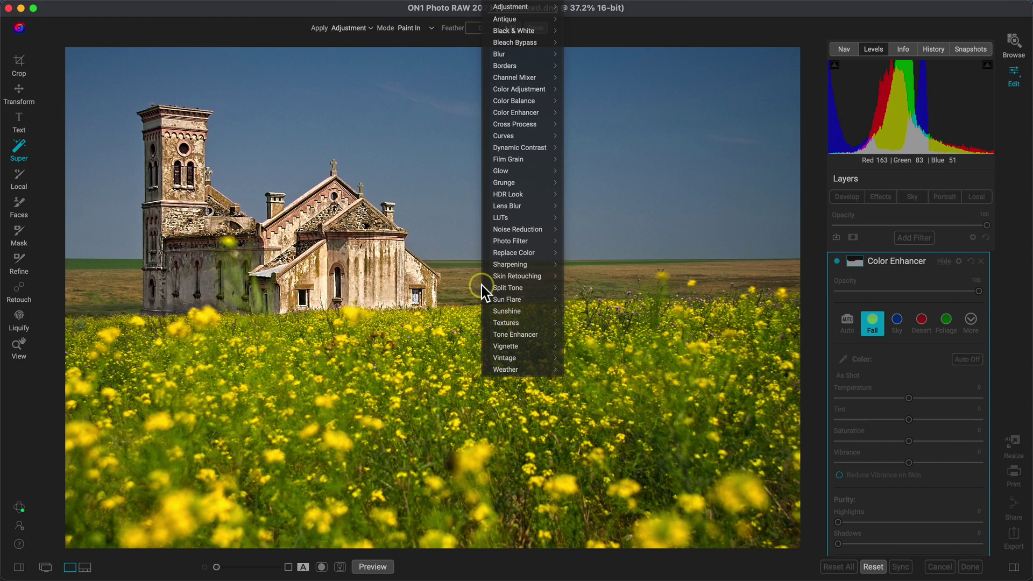
{"action": "mouse_move", "coordinate": [525, 180]}
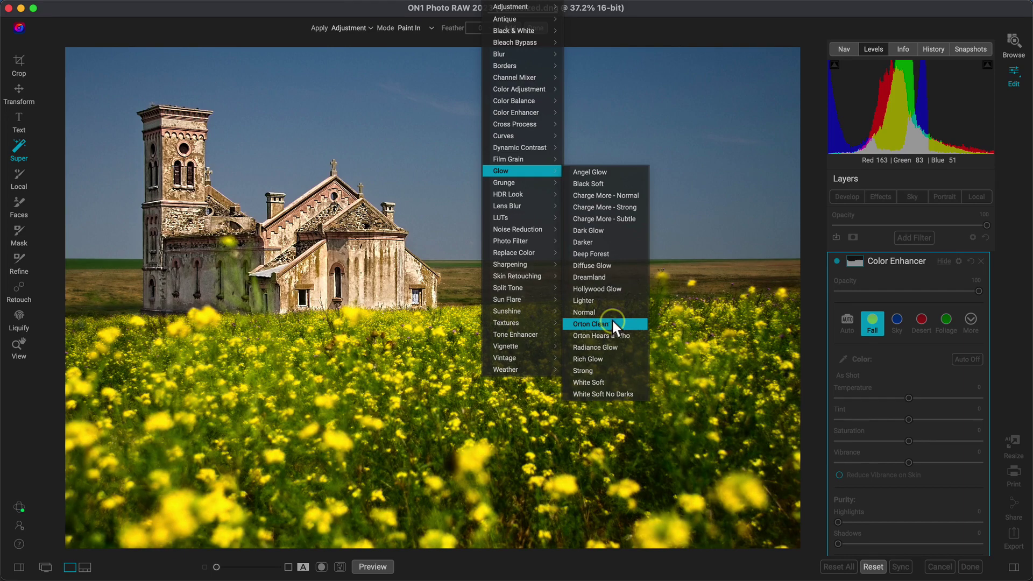
{"action": "left_click", "coordinate": [612, 323]}
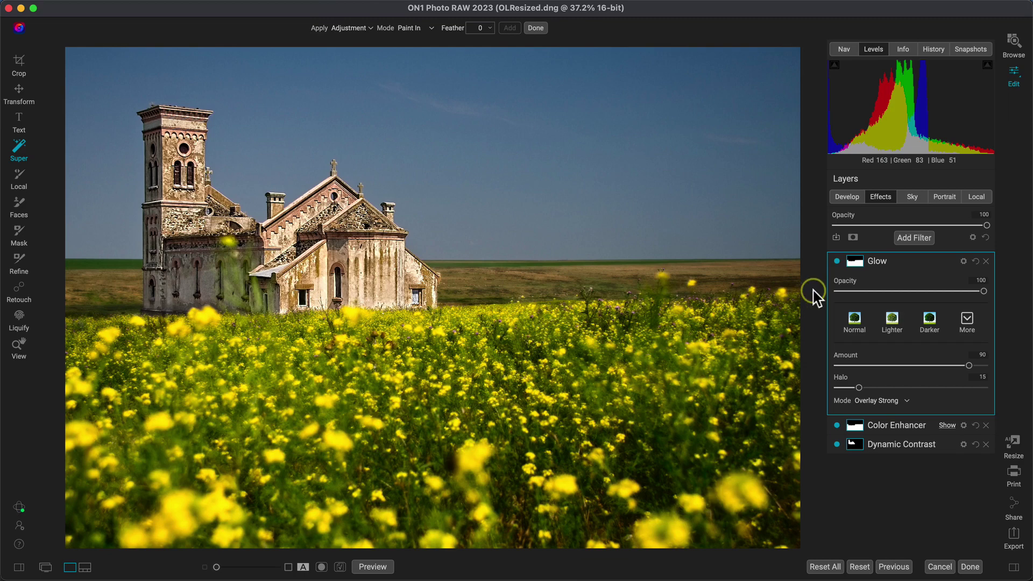
{"action": "left_click", "coordinate": [837, 261]}
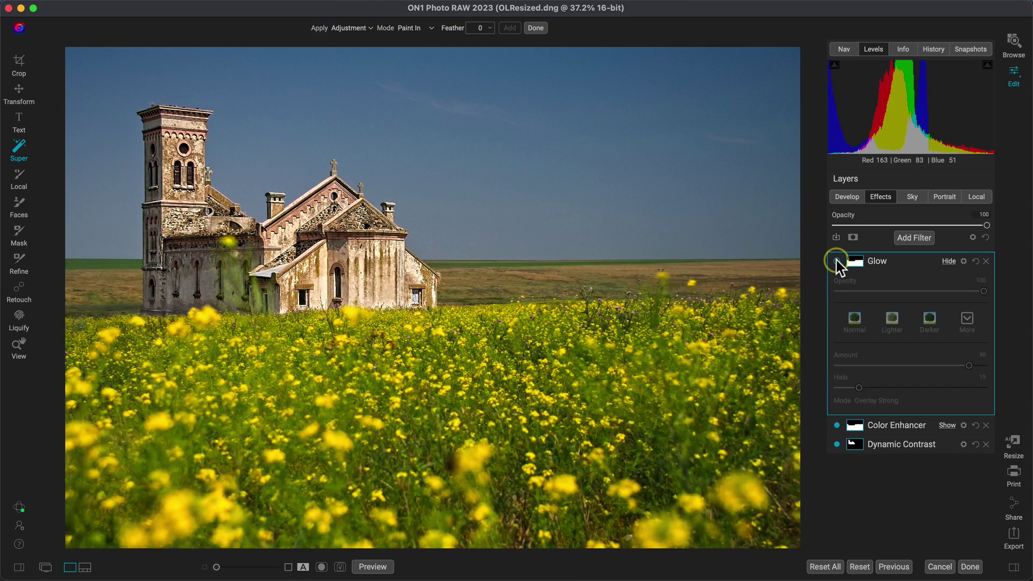
{"action": "left_click", "coordinate": [837, 262]}
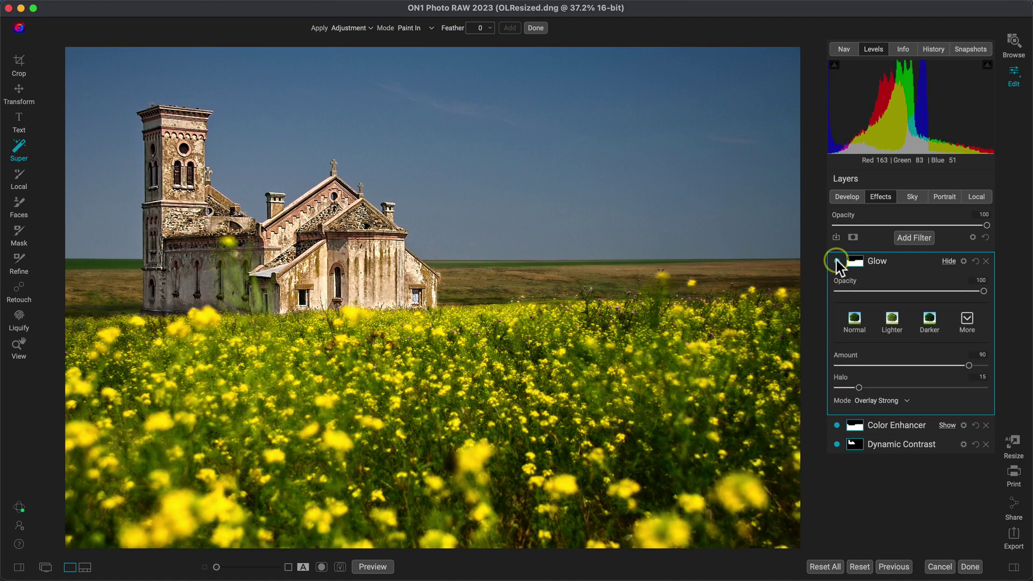
- Swap in Dramatic_Sky_06 from the OcuDrone Undeniably Dramatic sky category
{"action": "key", "text": "z"}
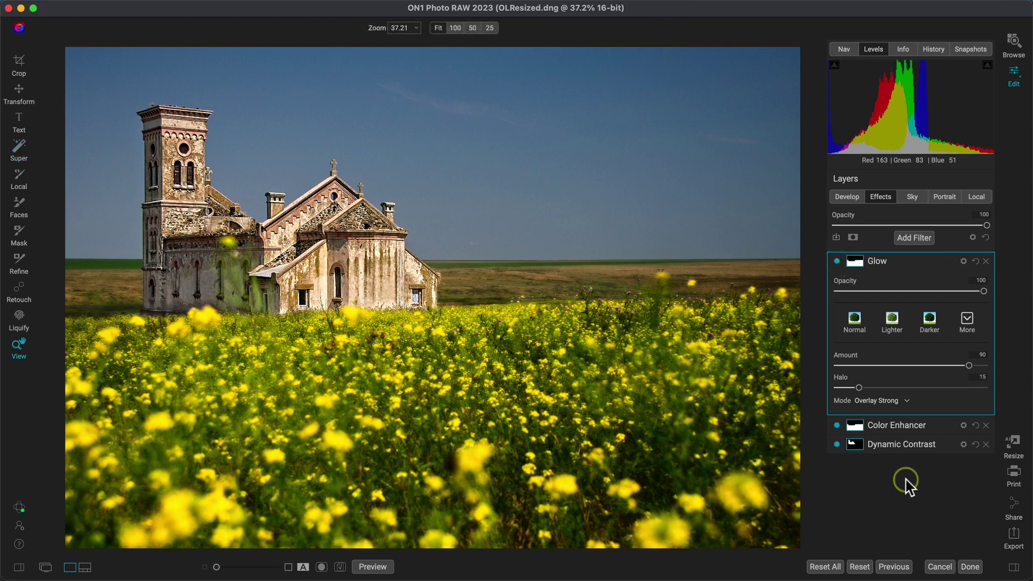
{"action": "left_click", "coordinate": [917, 200]}
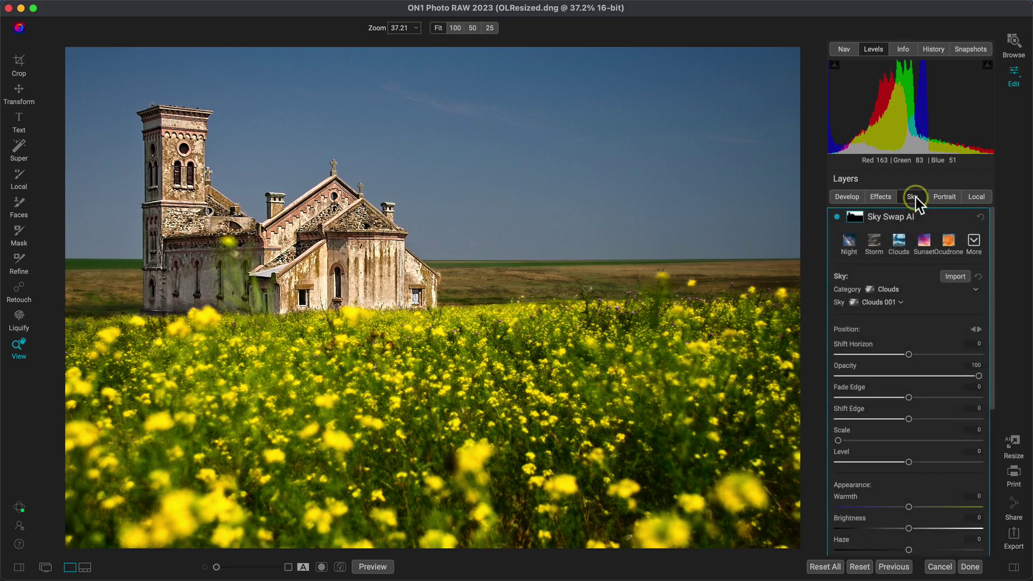
{"action": "left_click", "coordinate": [890, 289]}
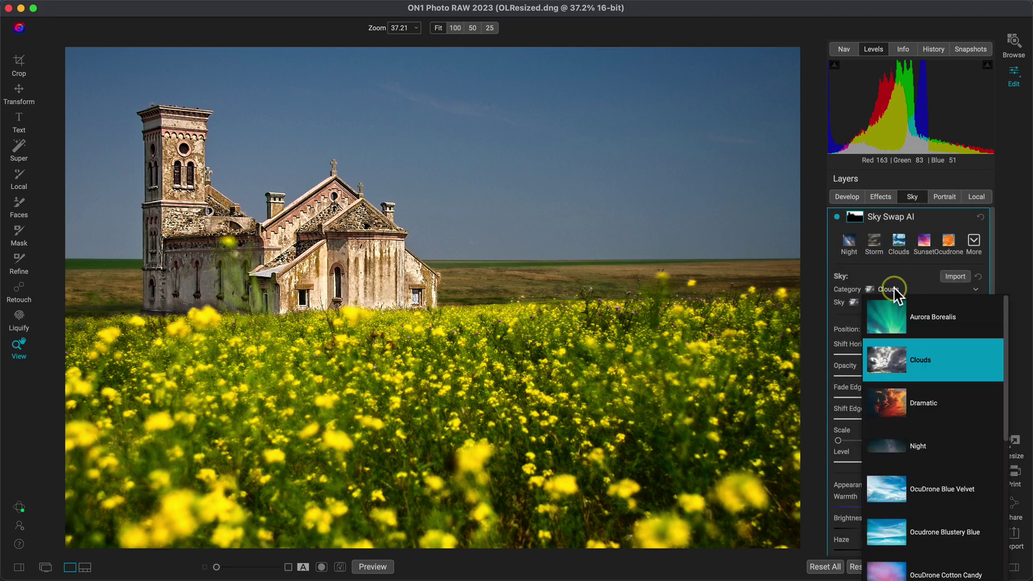
{"action": "scroll", "coordinate": [893, 315], "scroll_direction": "down", "scroll_amount": 8}
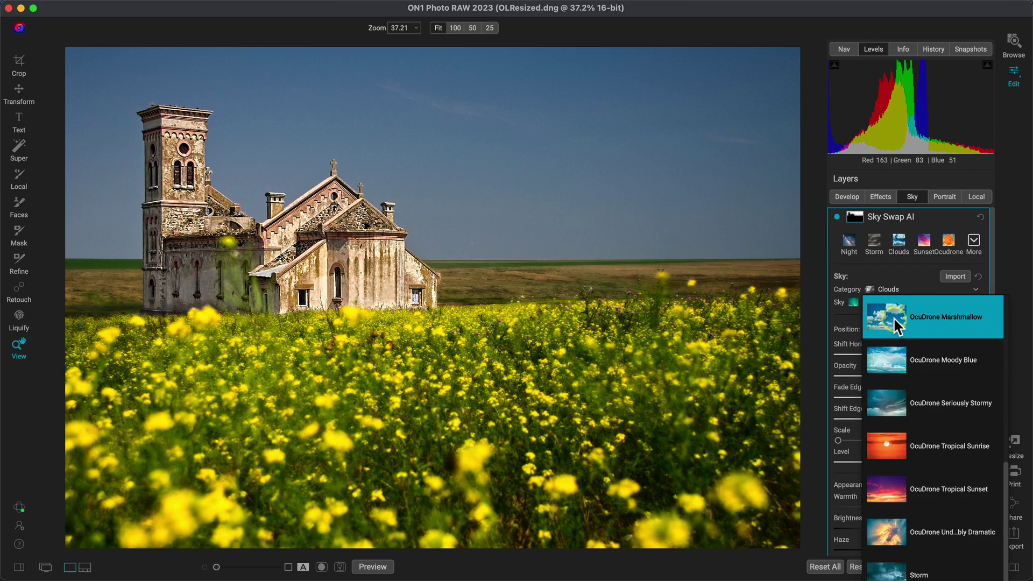
{"action": "scroll", "coordinate": [894, 318], "scroll_direction": "down", "scroll_amount": 1}
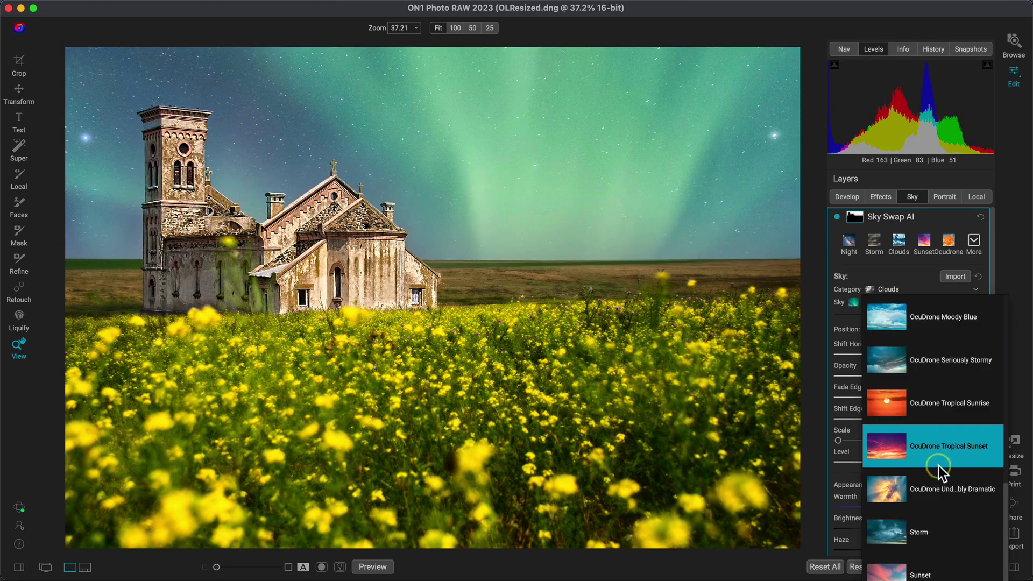
{"action": "left_click", "coordinate": [965, 498]}
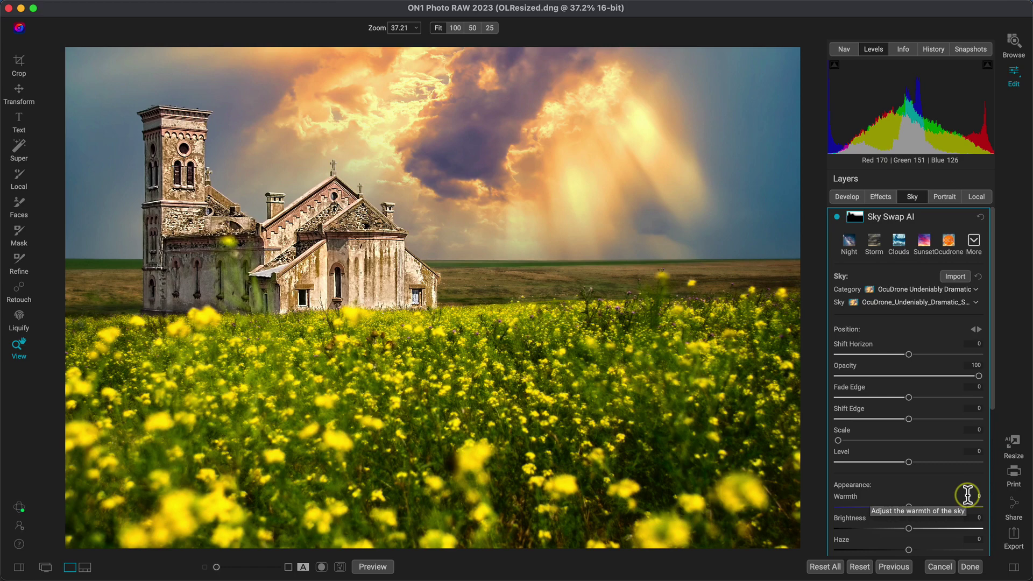
{"action": "left_click", "coordinate": [975, 303]}
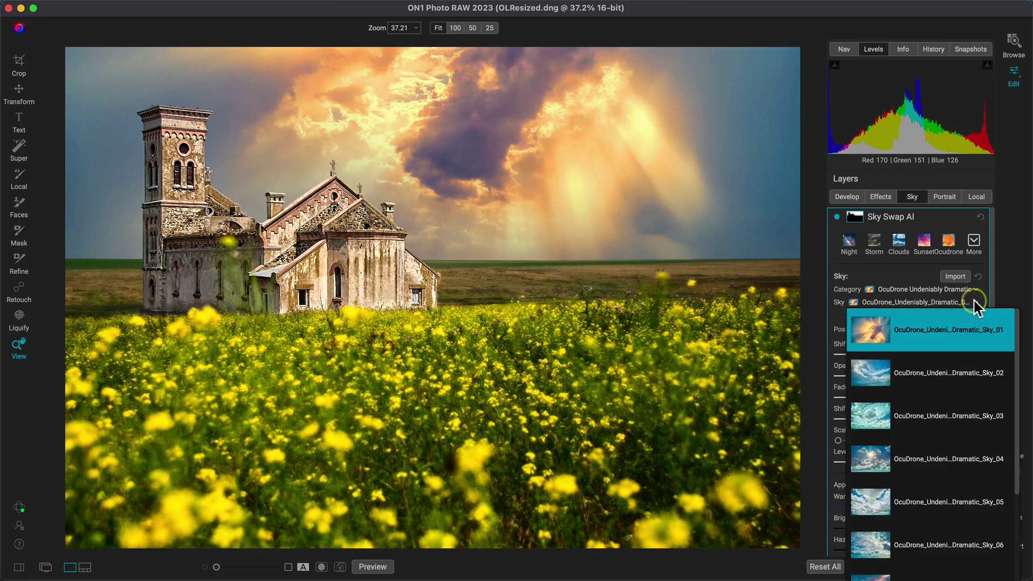
{"action": "scroll", "coordinate": [923, 399], "scroll_direction": "down", "scroll_amount": 3}
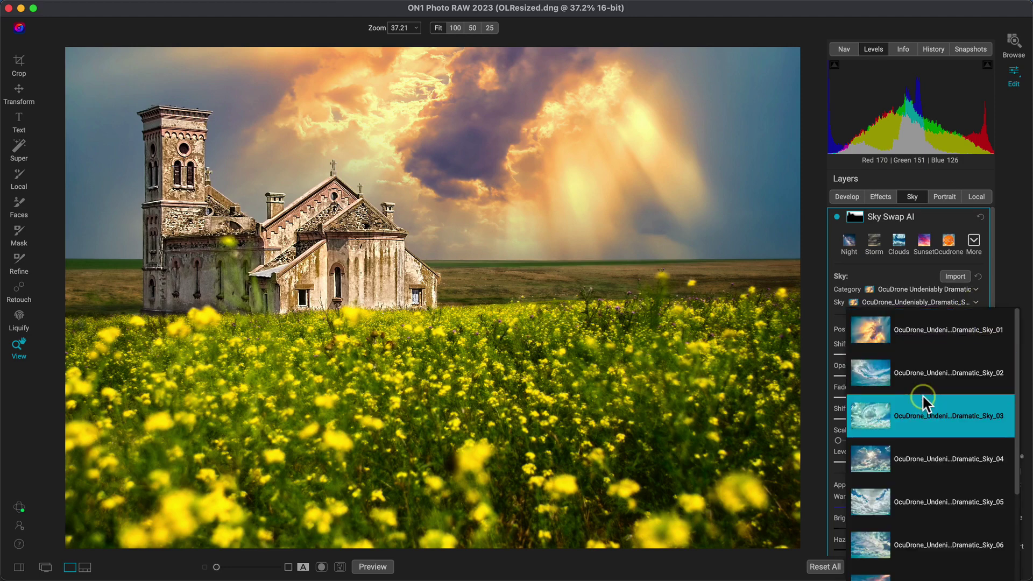
{"action": "left_click", "coordinate": [915, 455]}
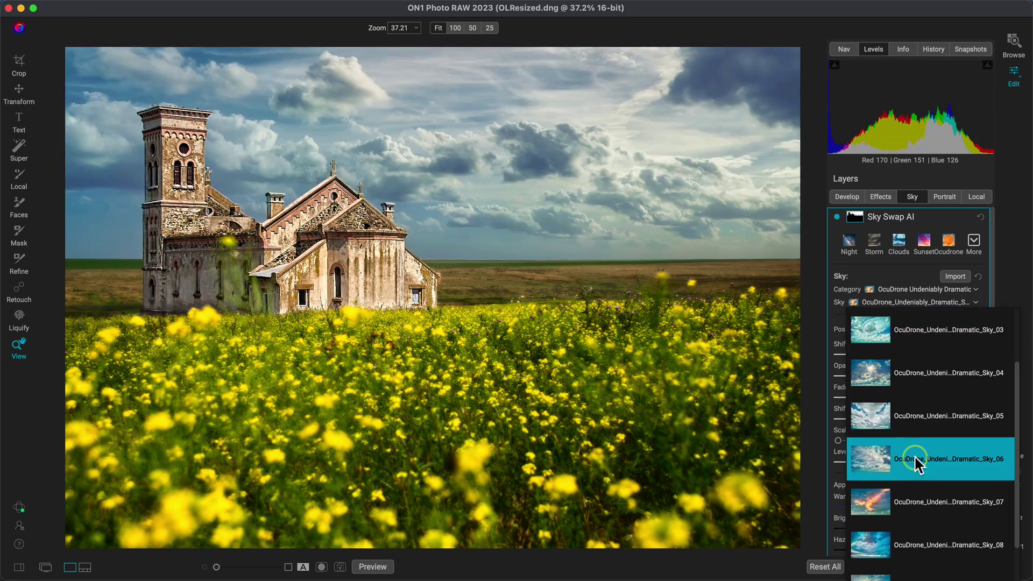
- Keep the chosen sky and set Sky Swap AI Warmth 100, Brightness 34, Haze -26
{"action": "left_click", "coordinate": [915, 455]}
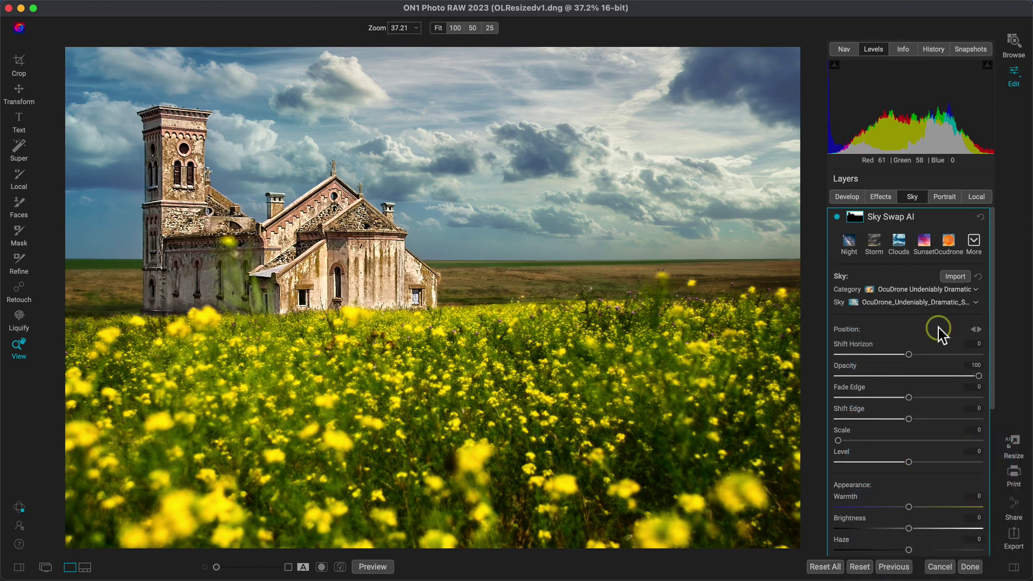
{"action": "scroll", "coordinate": [938, 328], "scroll_direction": "down", "scroll_amount": 5}
{"action": "left_click_drag", "start_coordinate": [913, 362], "coordinate": [987, 378]}
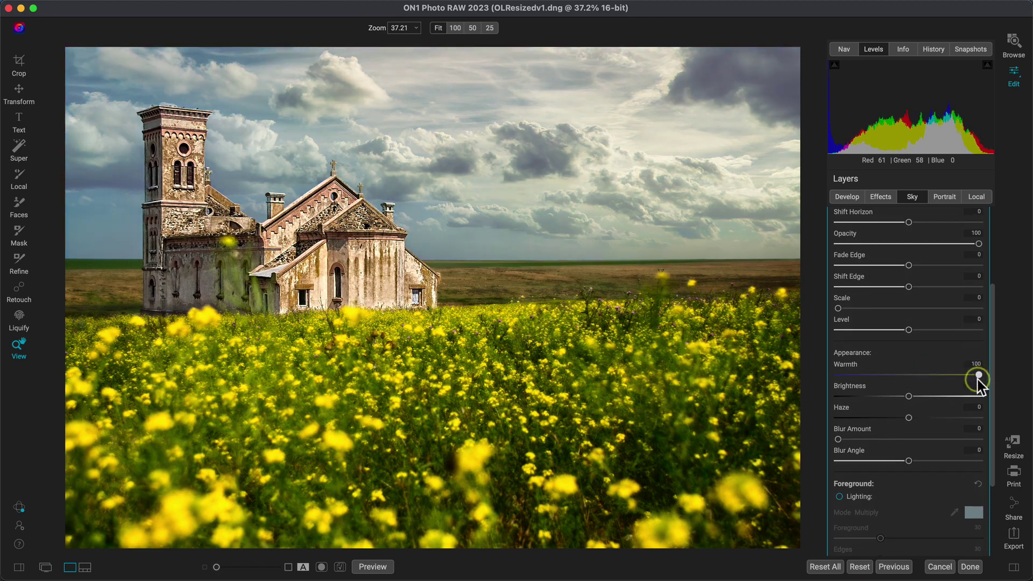
{"action": "left_click_drag", "start_coordinate": [910, 396], "coordinate": [890, 422]}
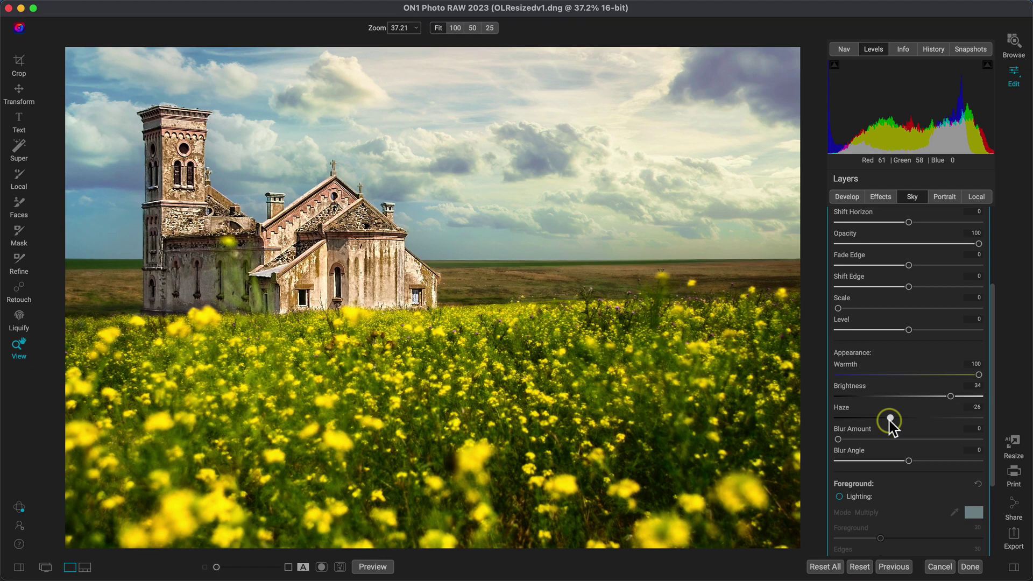
{"action": "key", "text": "super+p"}
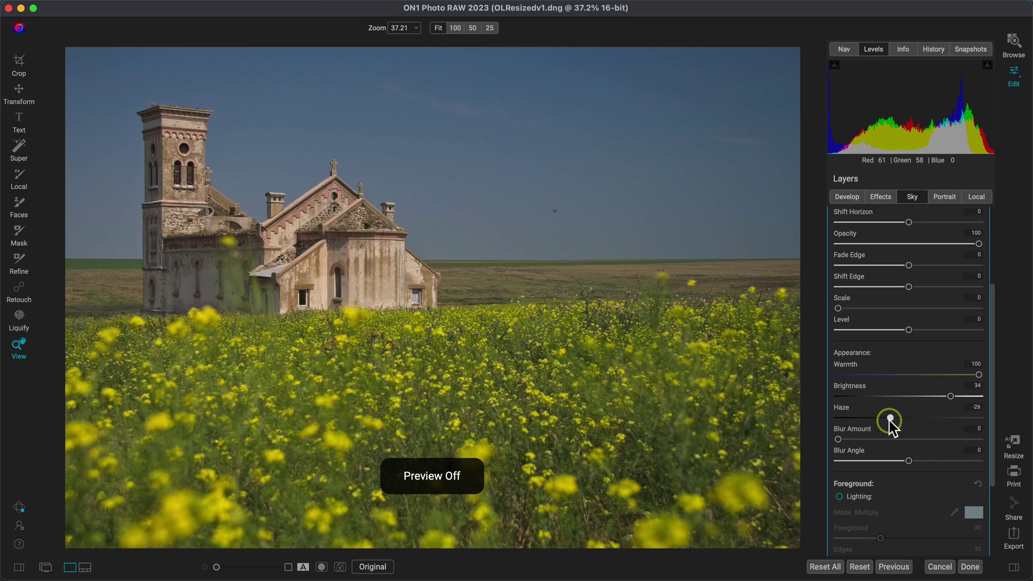
{"action": "key", "text": "super+p"}
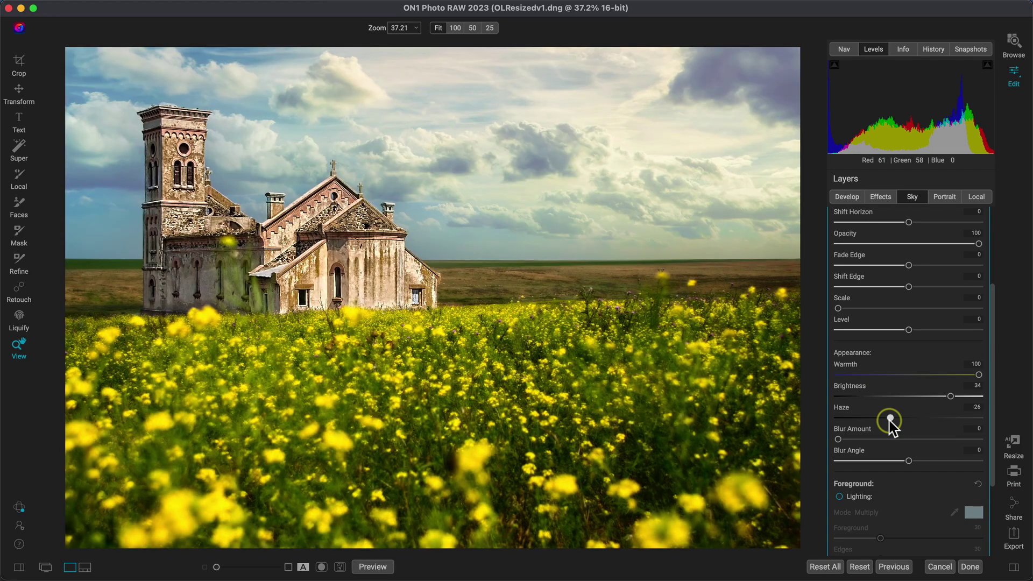